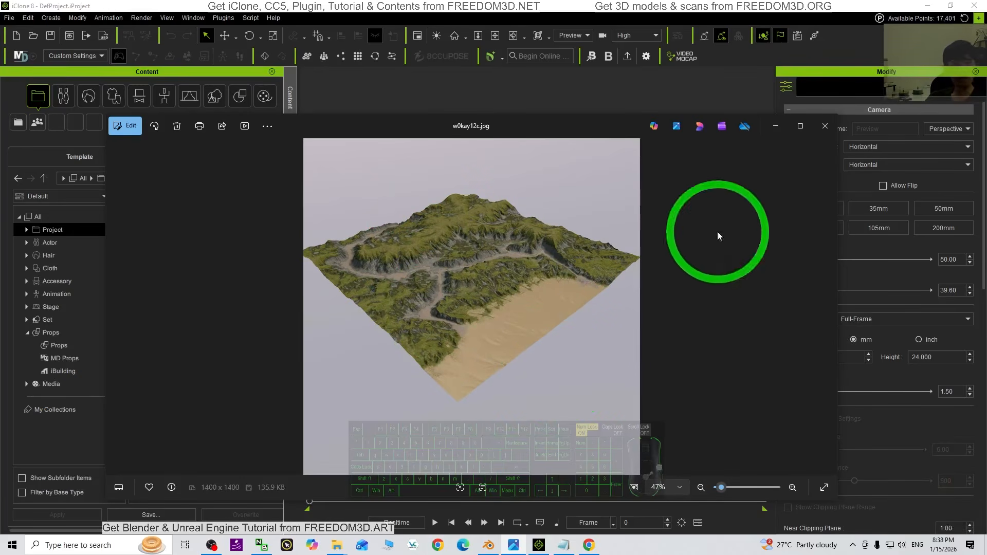
View the terrain image w0kay12c.jpg from the Downloads folder and close it again
click(776, 127)
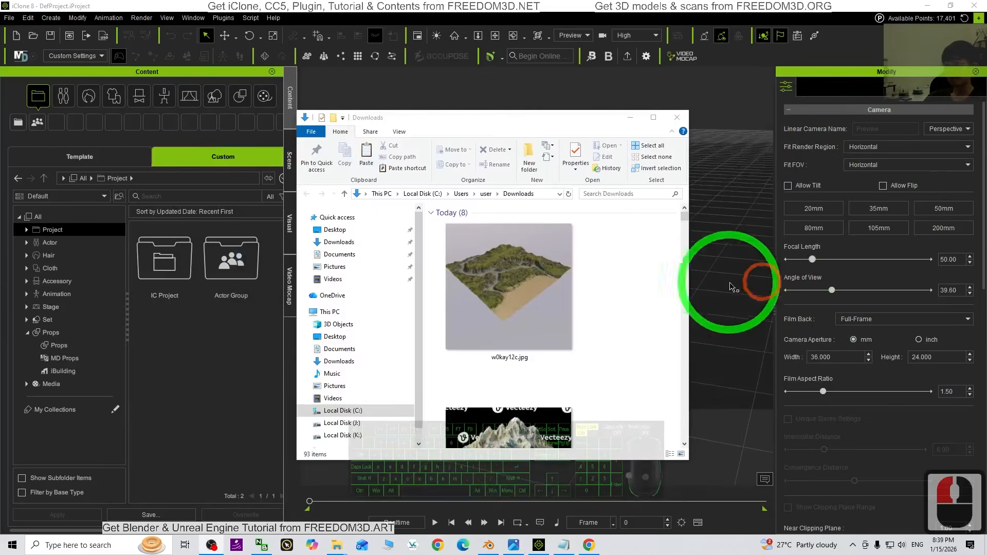
scroll(519, 330, down, 3)
scroll(520, 330, up, 3)
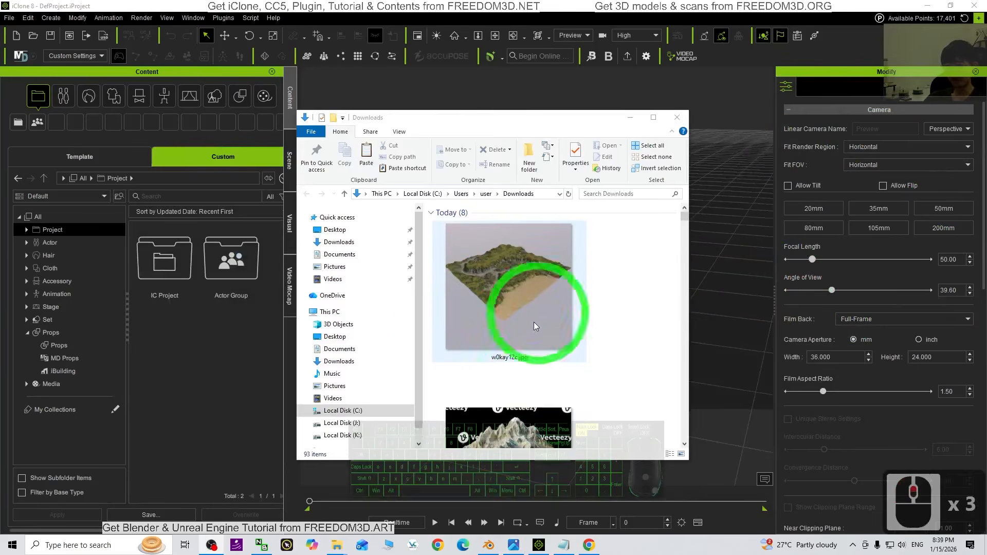
double_click(520, 286)
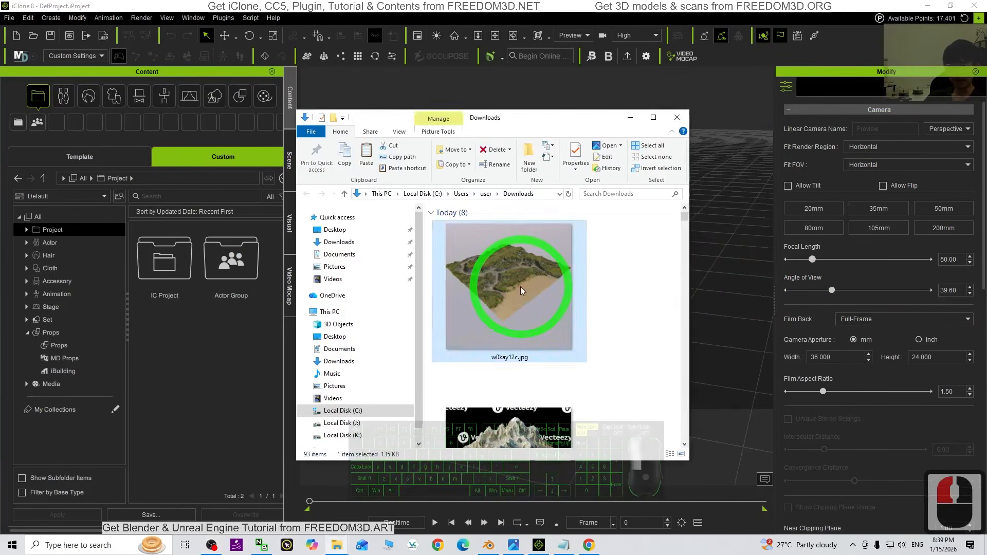
click(757, 103)
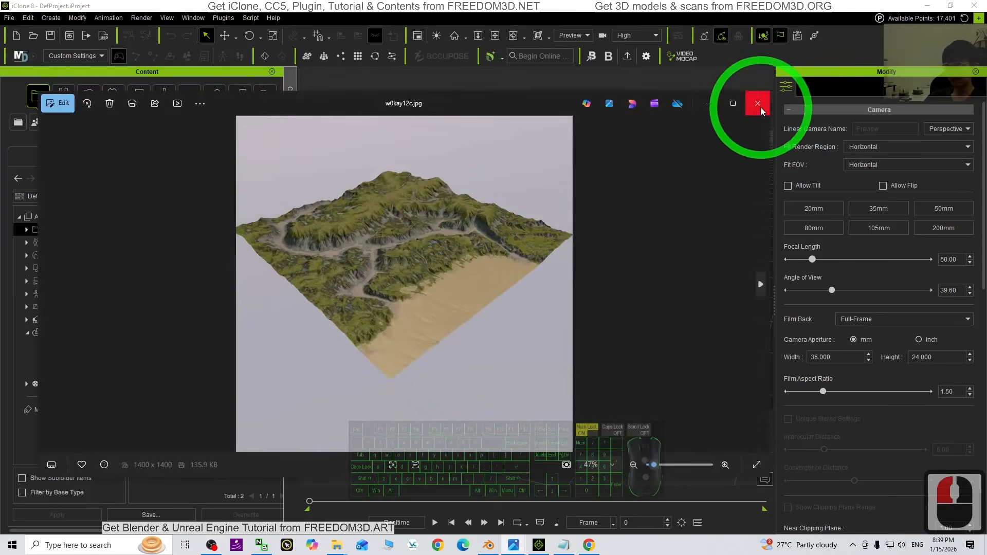
click(502, 337)
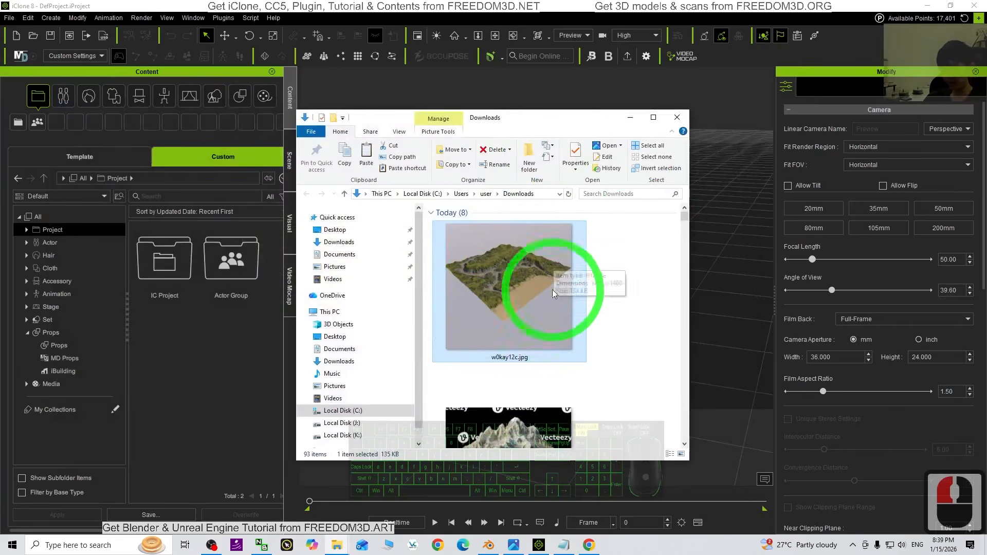
click(564, 545)
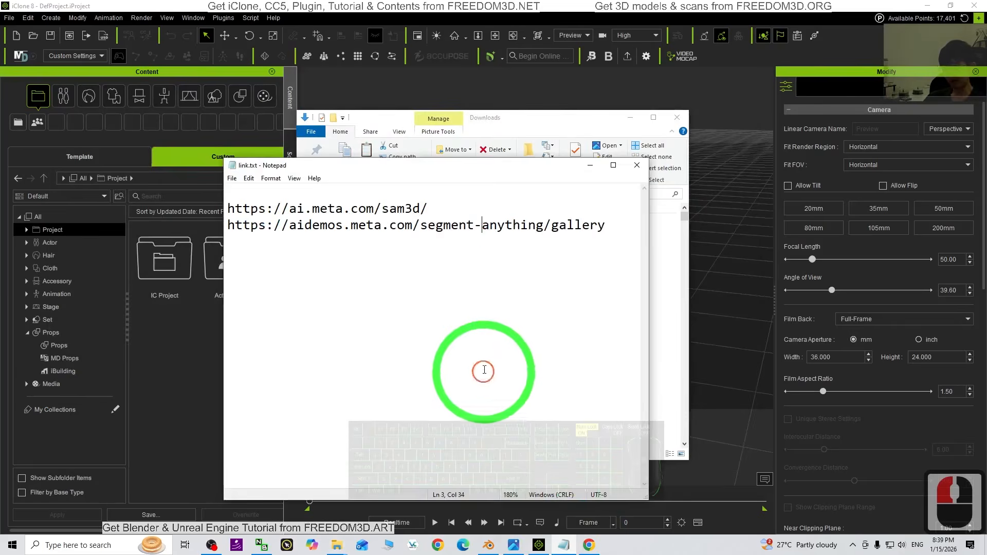
drag(434, 208, 228, 209)
key(ctrl+c)
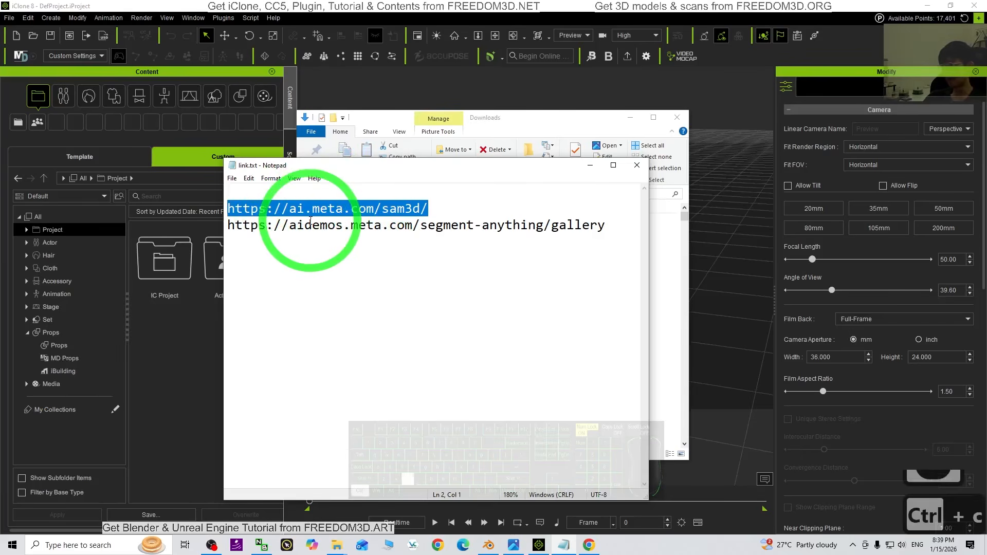
click(589, 545)
click(259, 44)
key(ctrl+v)
key(Return)
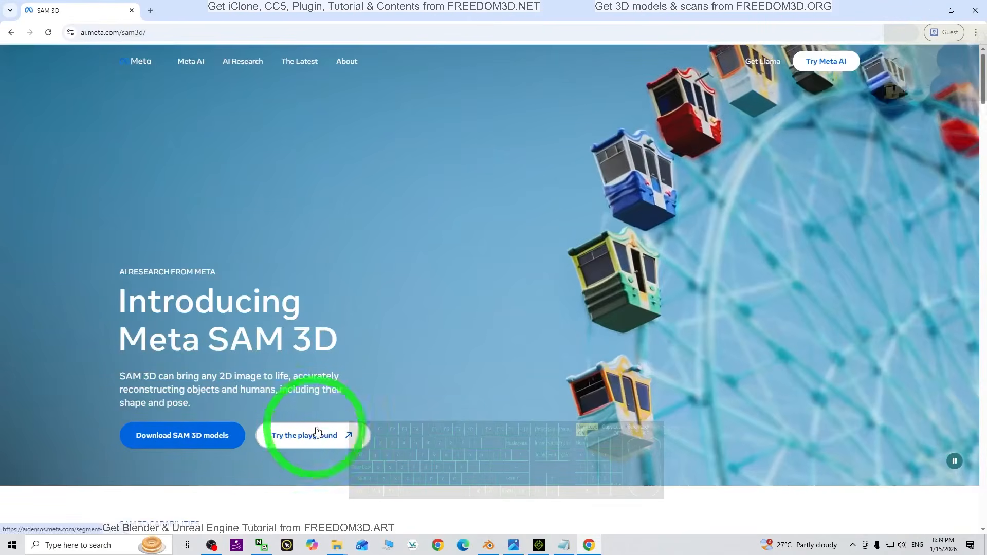
Enter the Segment Anything playground, accept its terms and open the Create 3D models tool
click(310, 443)
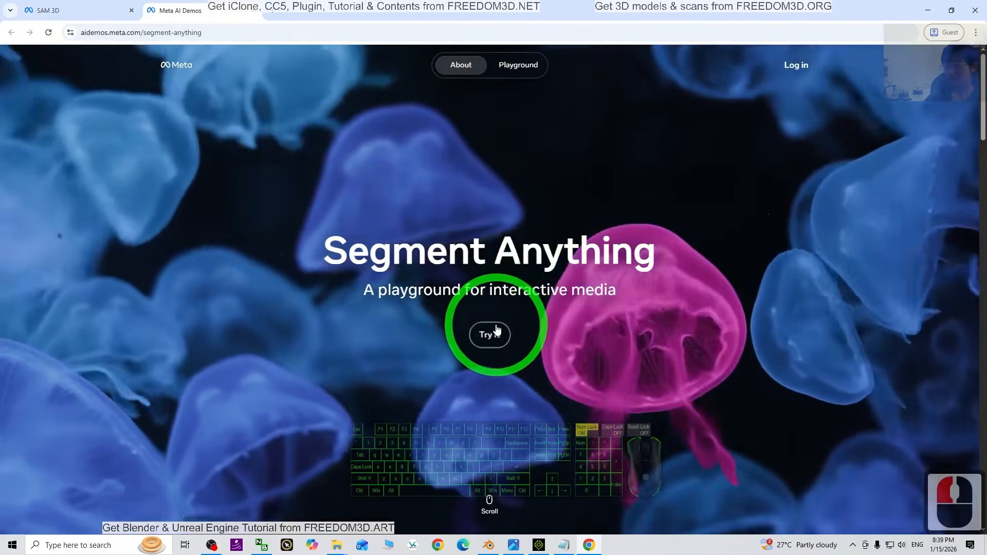
click(494, 335)
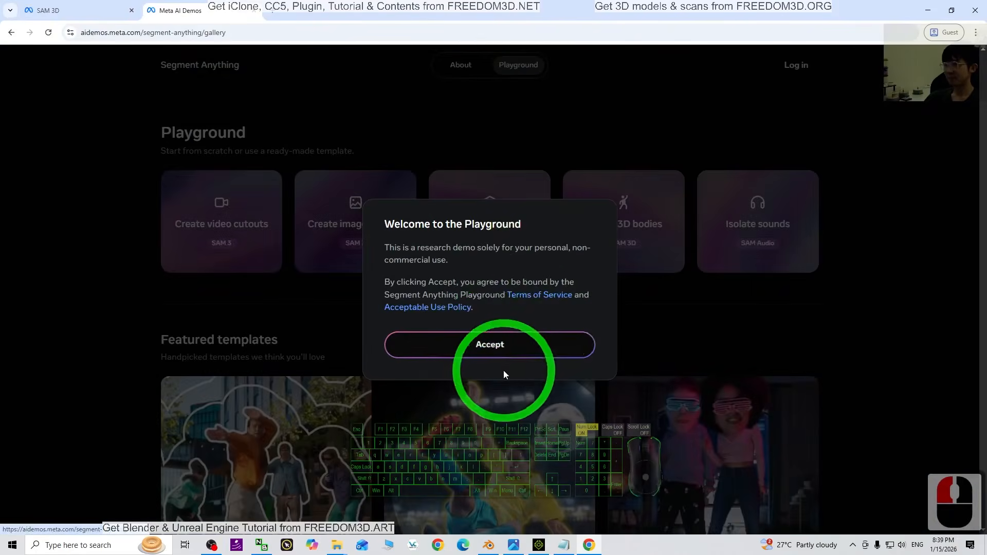
click(485, 340)
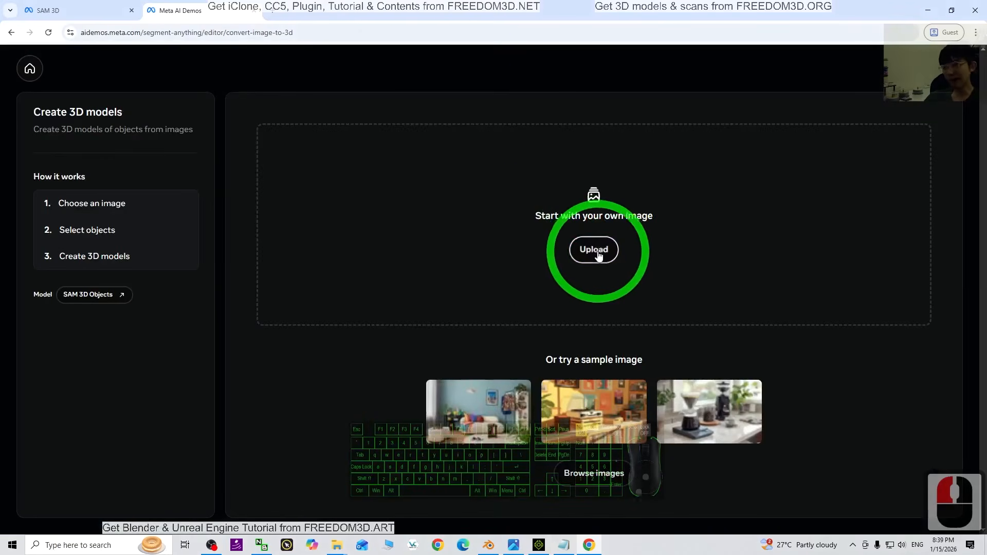
Upload w0kay12c.jpg from the Downloads folder as the source image
click(595, 252)
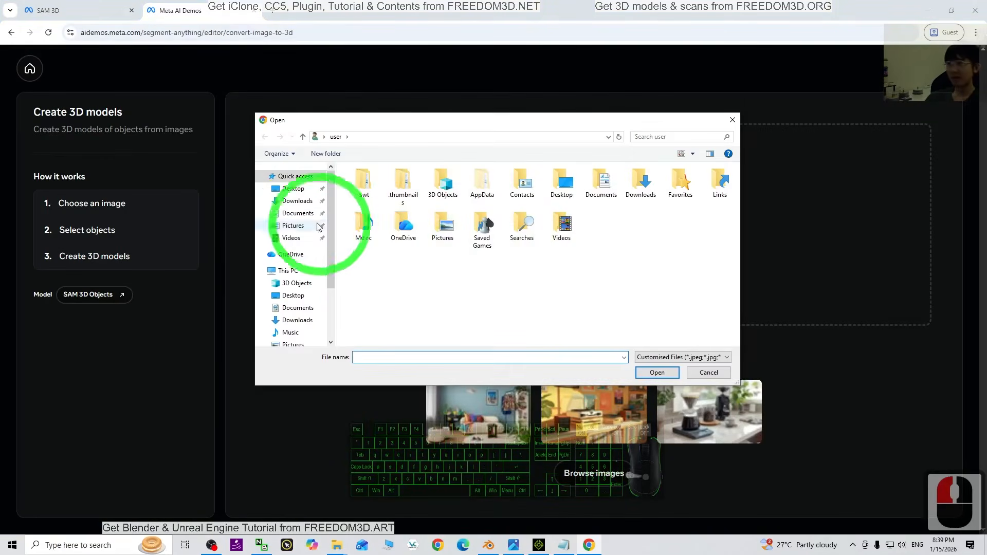
click(296, 202)
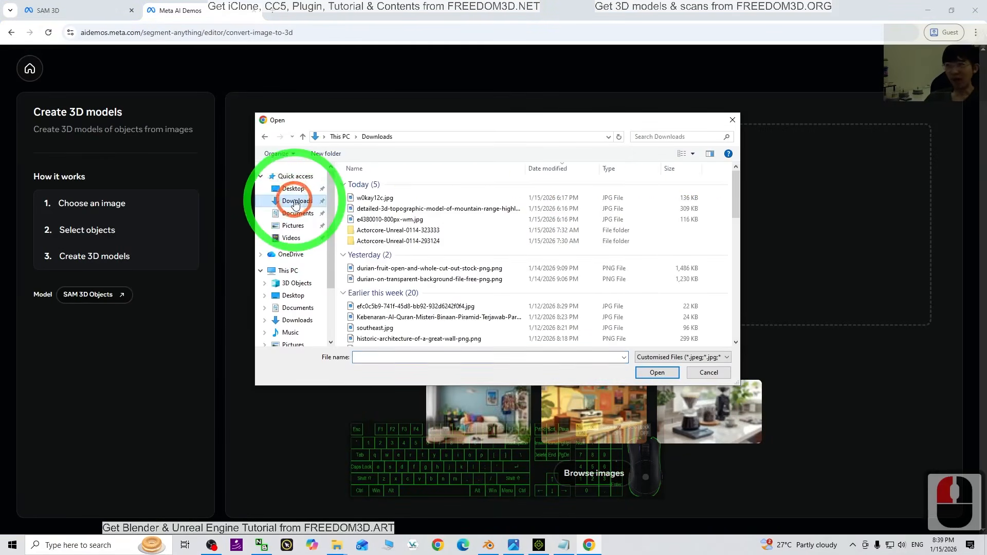
double_click(364, 200)
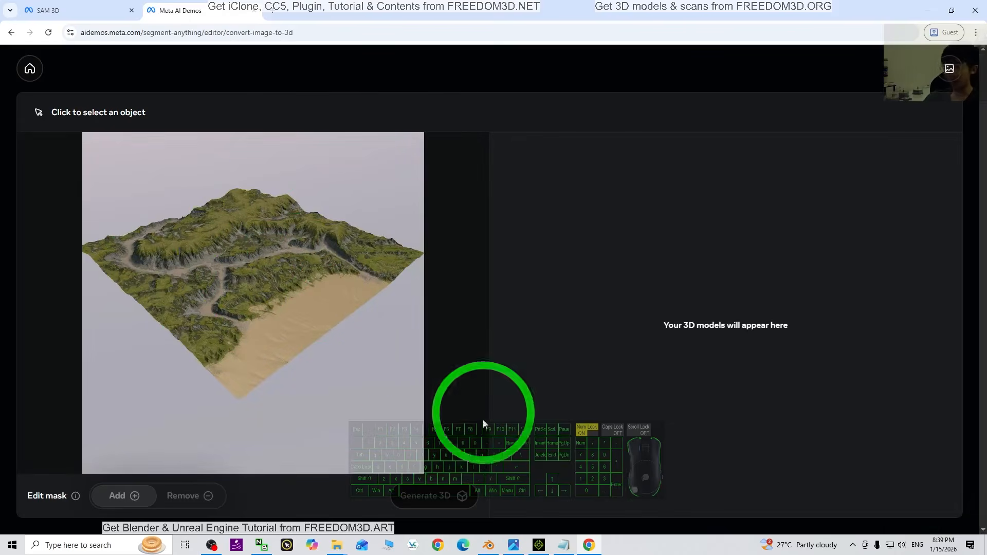
Dismiss the guide tips, mask the whole terrain including the sandy area, and generate its 3D model
click(250, 290)
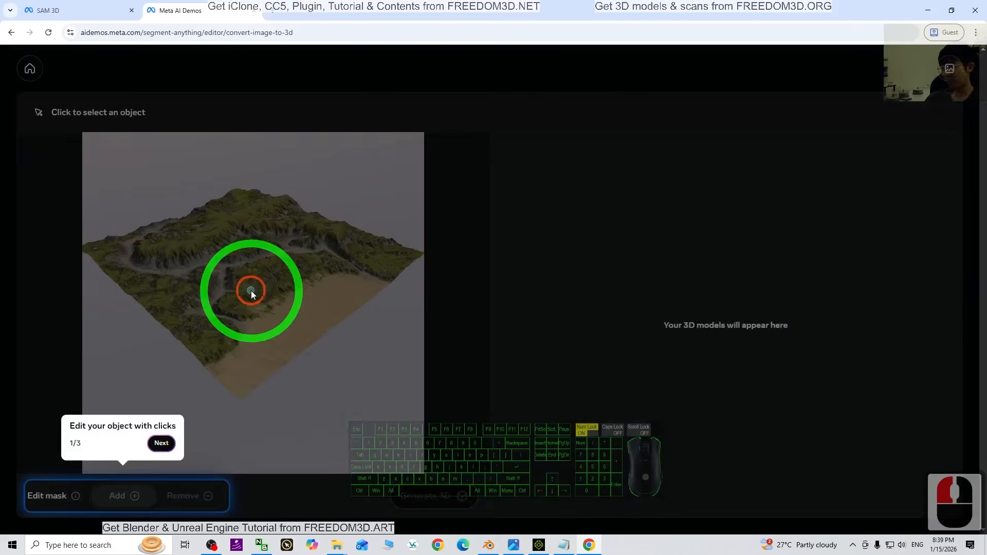
click(161, 446)
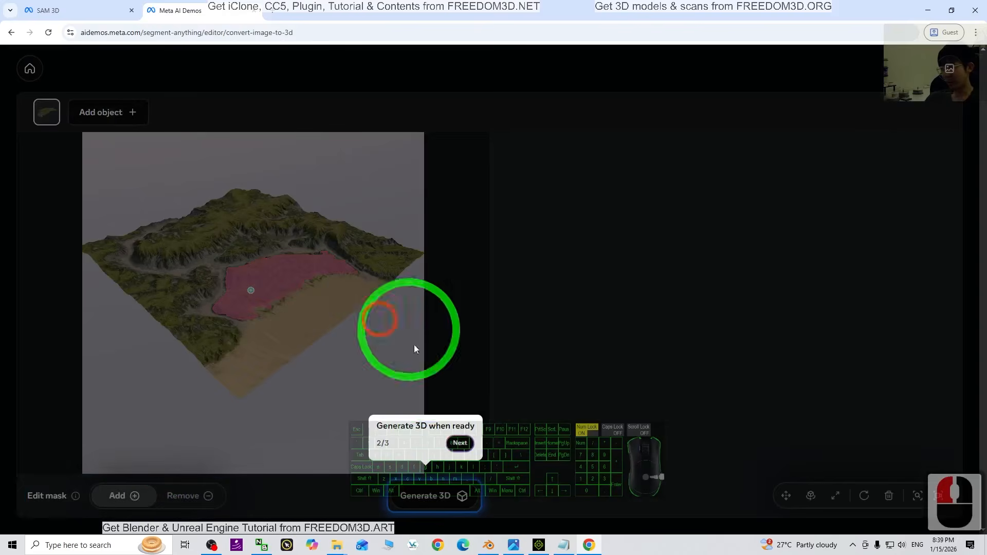
click(458, 443)
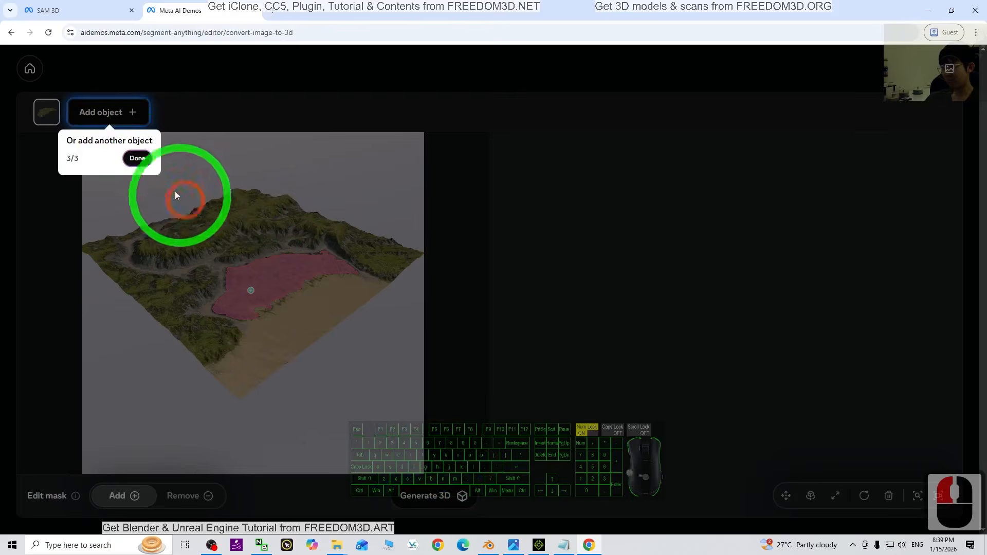
click(137, 160)
click(214, 331)
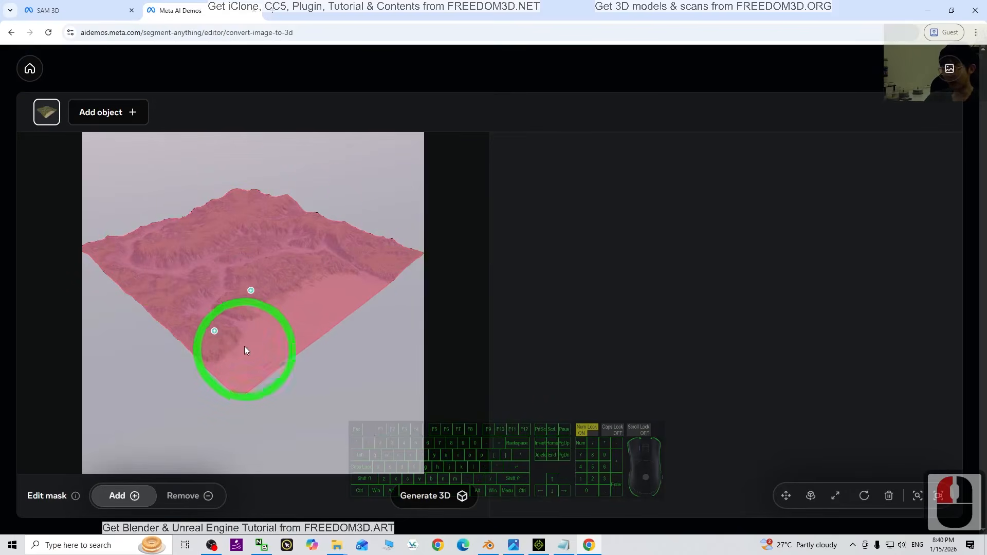
click(428, 498)
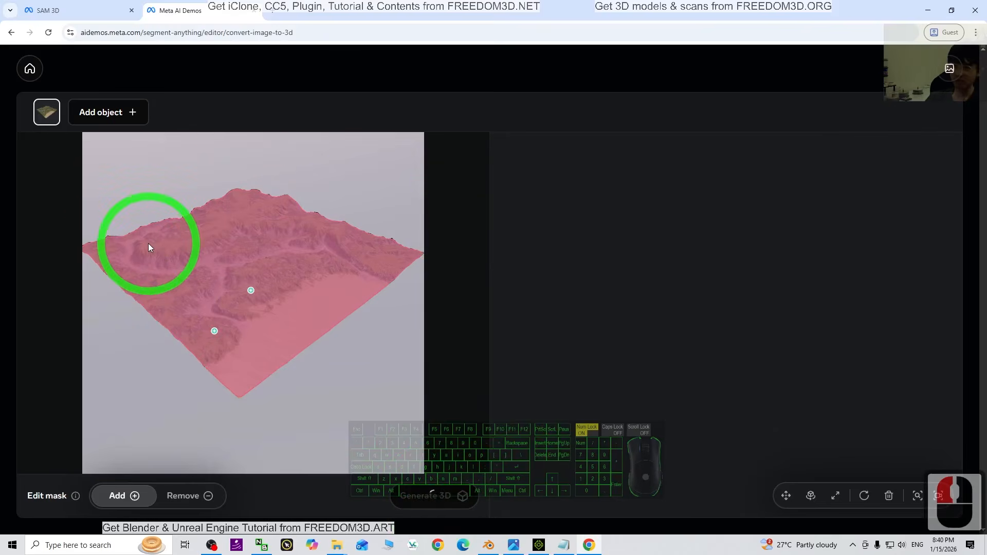
Dismiss the tip about adding objects and examine the generated terrain model up close from several angles
scroll(772, 319, up, 4)
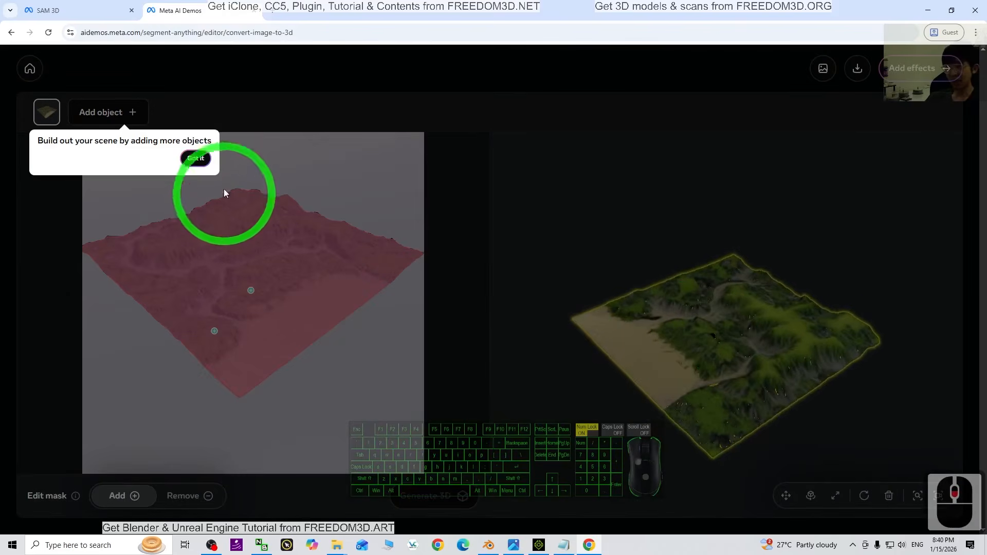
click(200, 161)
drag(702, 430, 806, 319)
scroll(784, 377, up, 6)
scroll(776, 383, up, 15)
drag(754, 410, 792, 395)
scroll(749, 424, up, 2)
scroll(816, 376, down, 11)
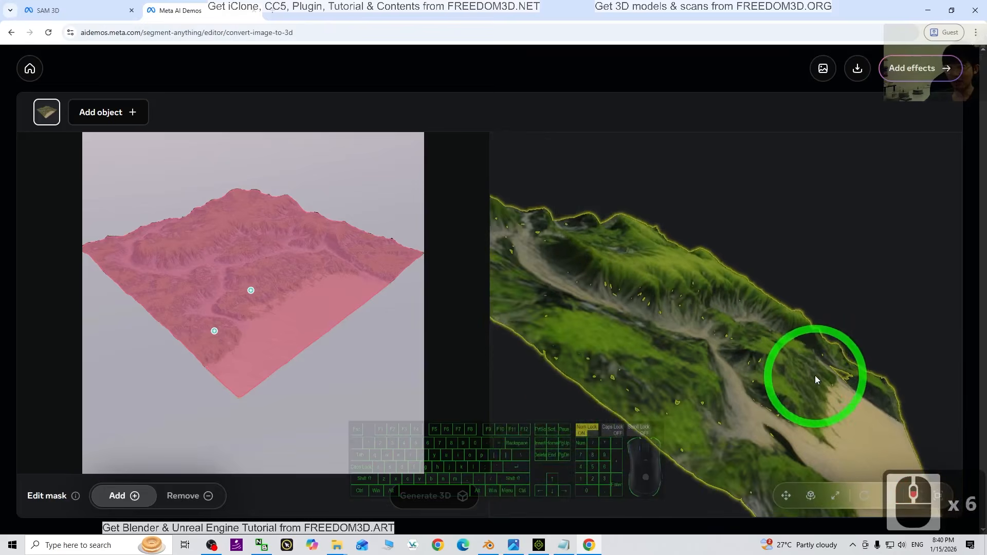
drag(849, 357, 863, 76)
Download the terrain model in GLB format to the Desktop as terrain01 and check the file in its folder
click(857, 69)
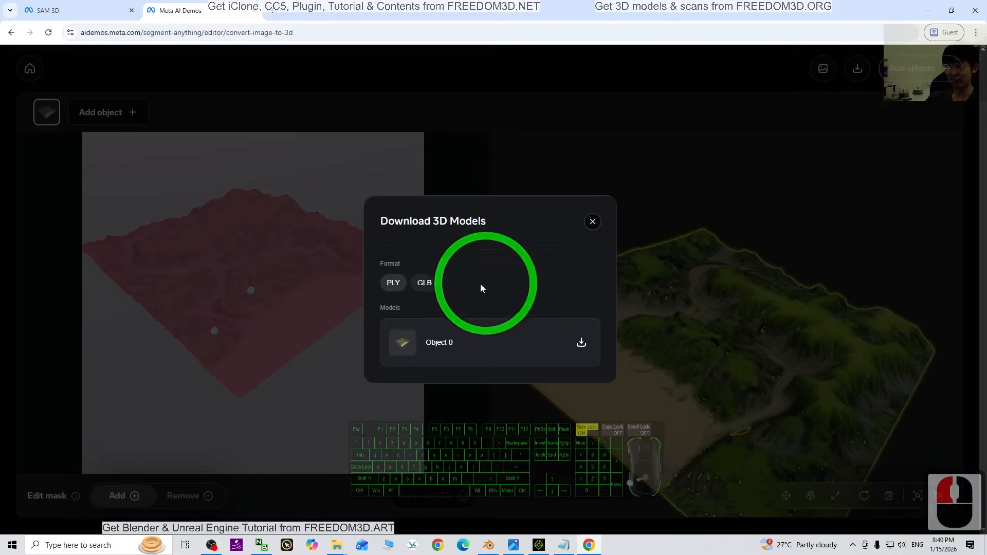
click(581, 342)
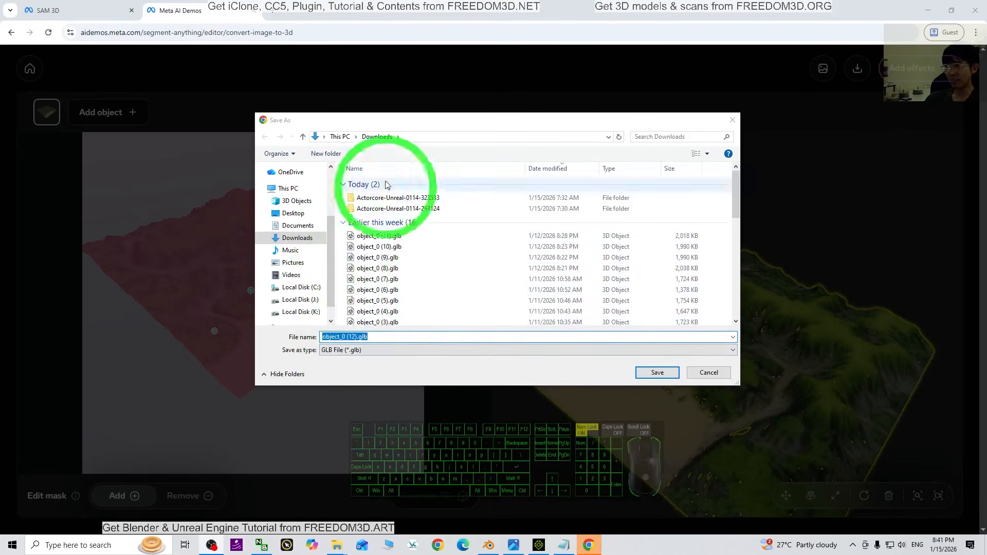
click(371, 339)
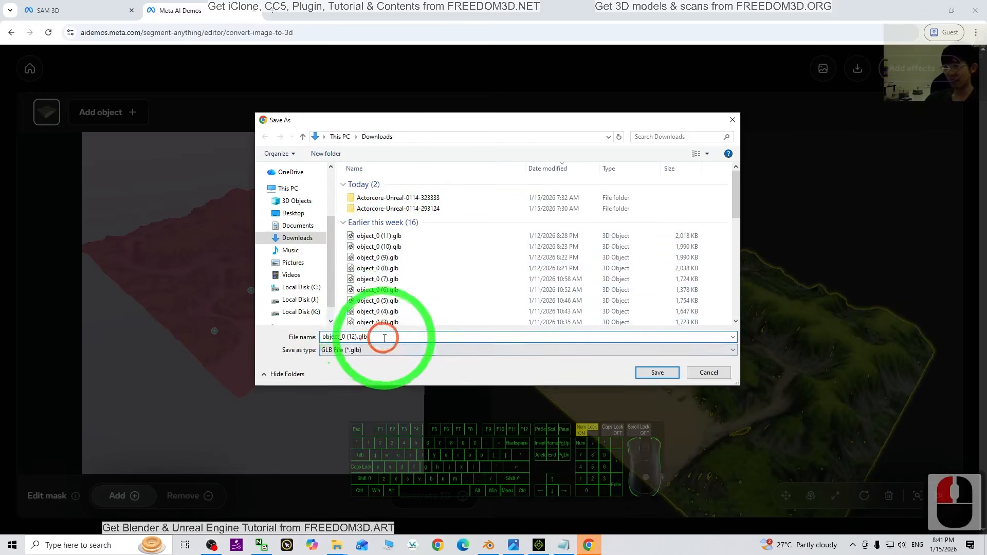
drag(383, 337, 242, 313)
text(terrai)
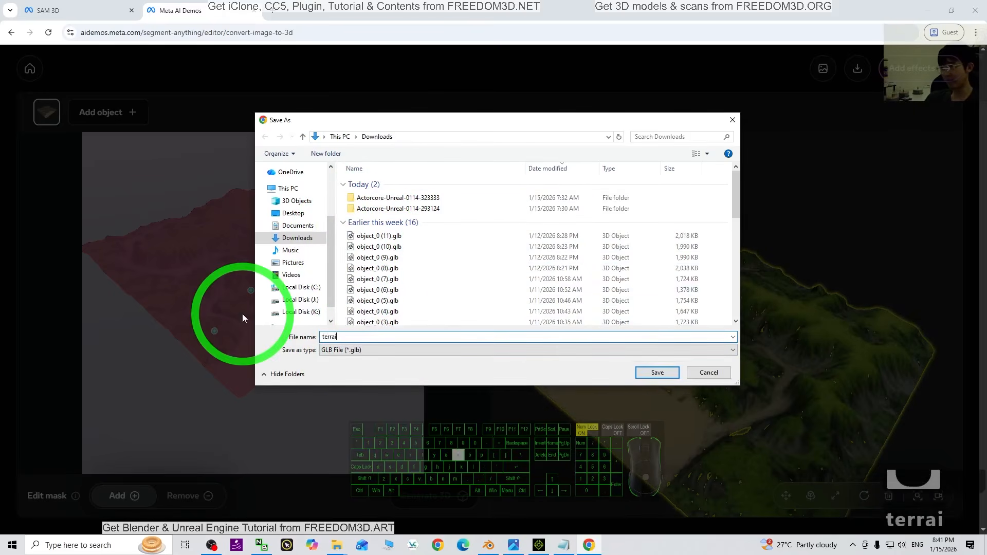
text(n01)
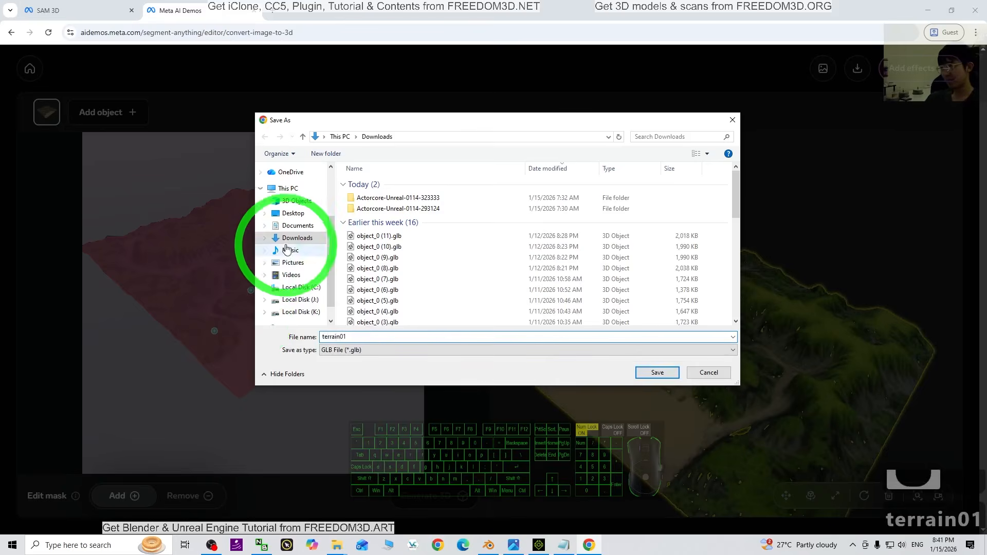
click(293, 212)
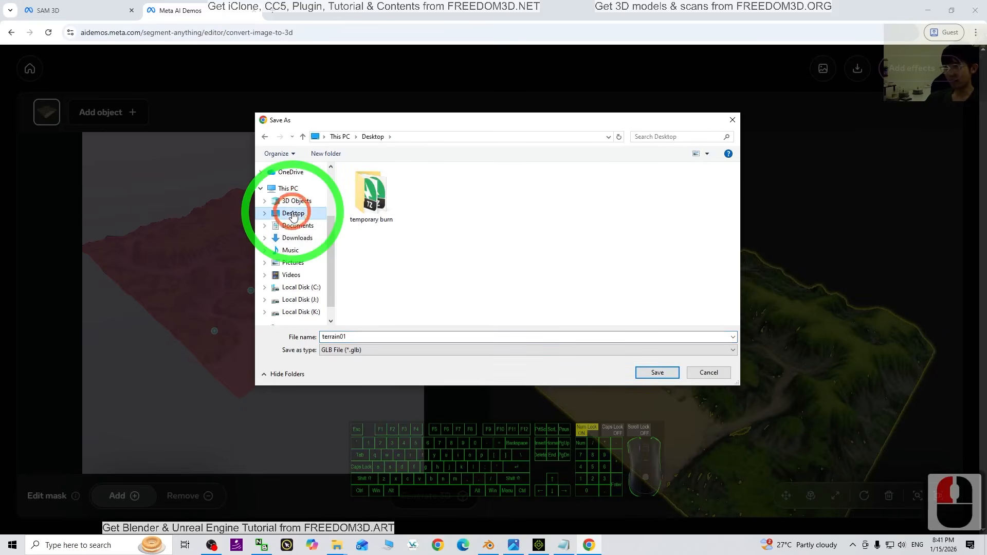
click(608, 374)
click(653, 373)
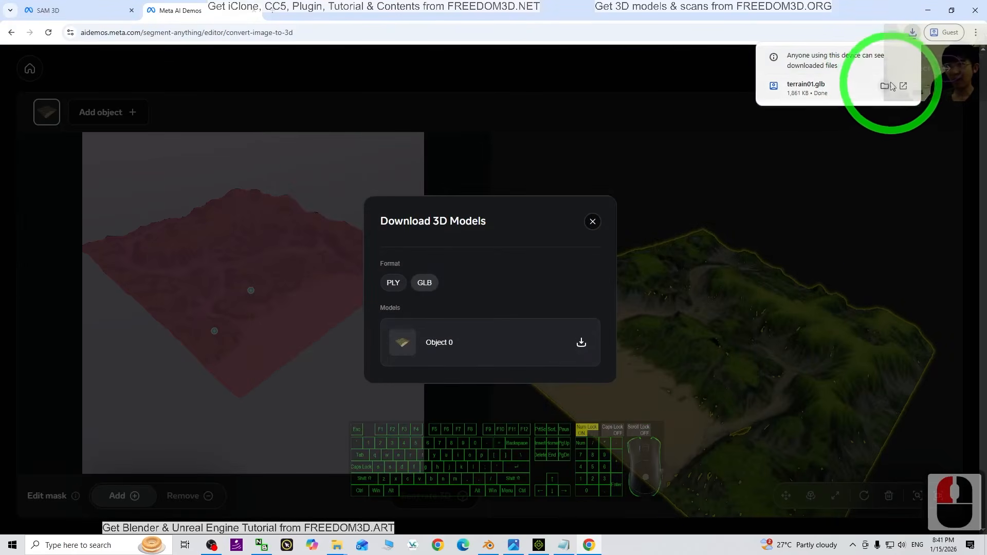
click(884, 87)
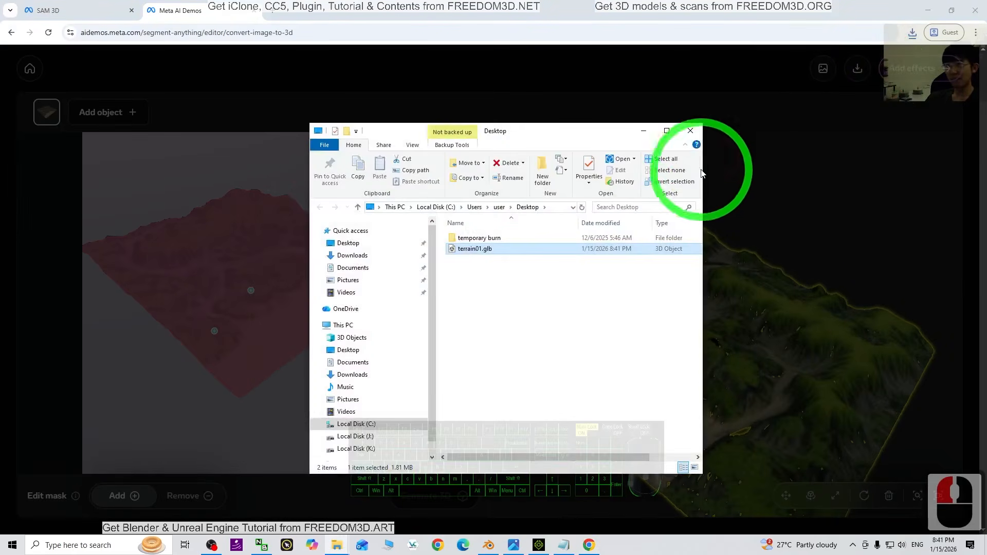
click(690, 124)
Clear the open windows off the desktop and open terrain01.glb in 3D Viewer
click(928, 11)
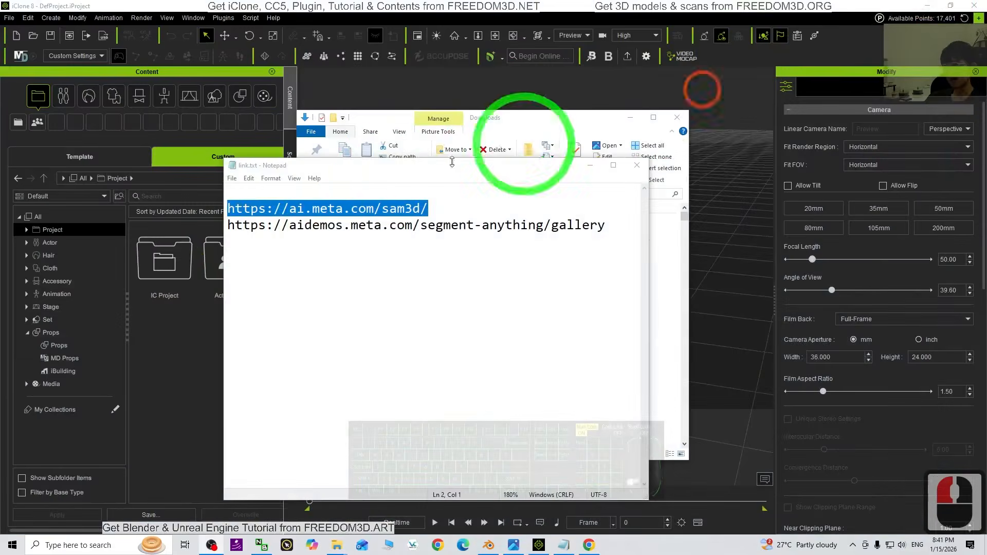
click(599, 166)
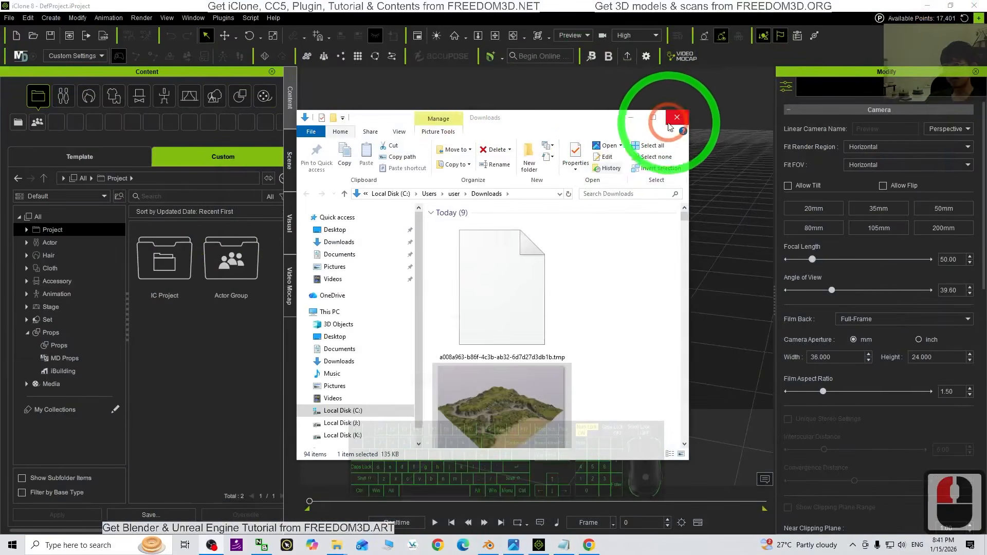
click(630, 117)
drag(807, 7, 549, 50)
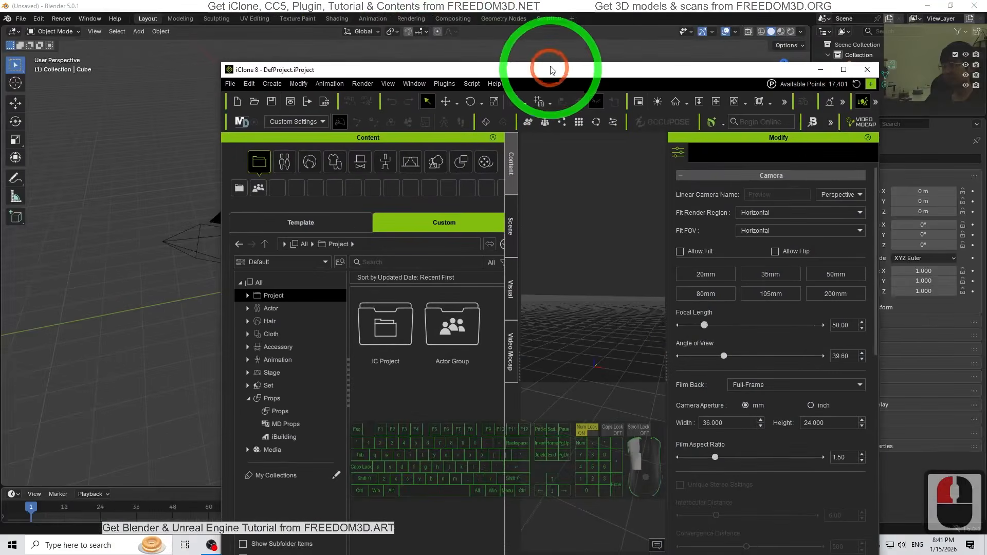
click(927, 6)
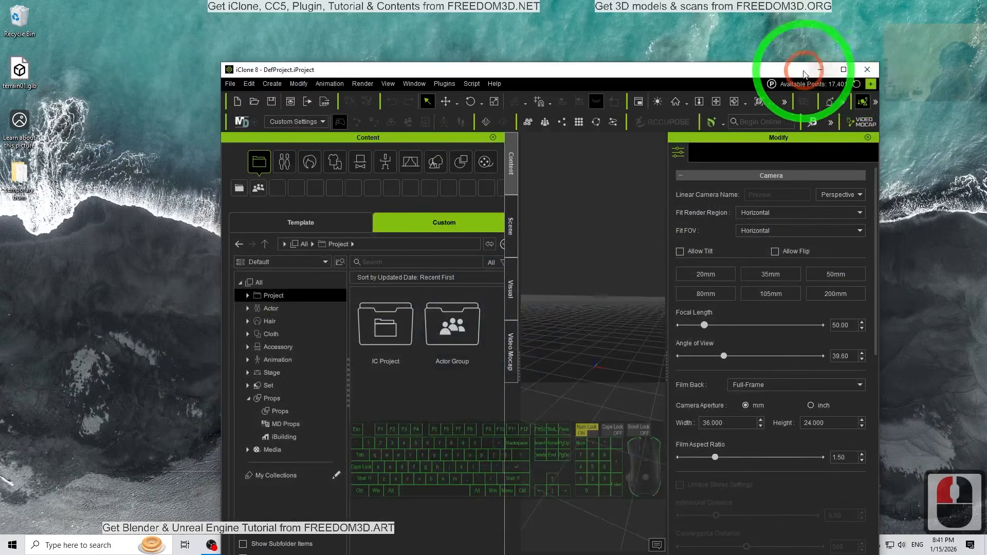
click(821, 70)
double_click(22, 71)
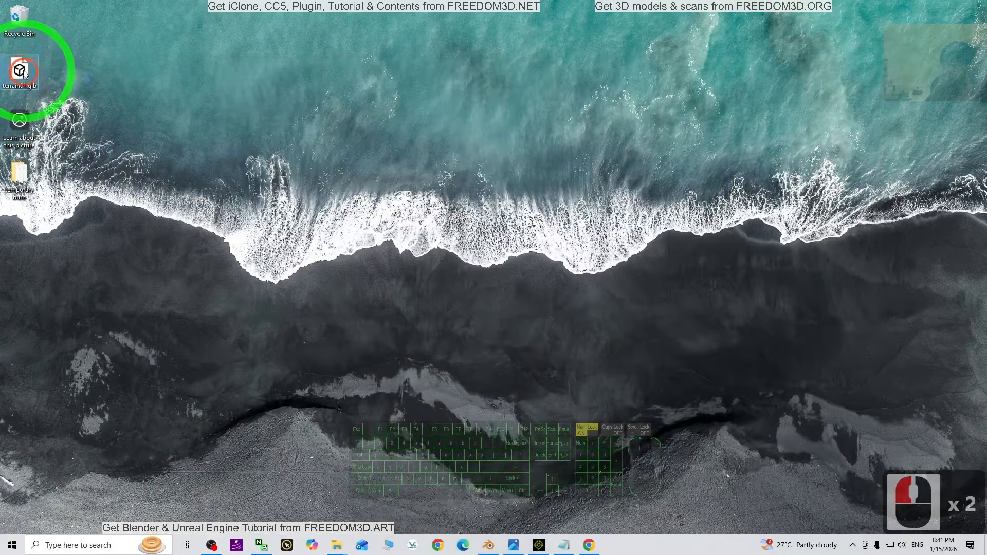
double_click(23, 71)
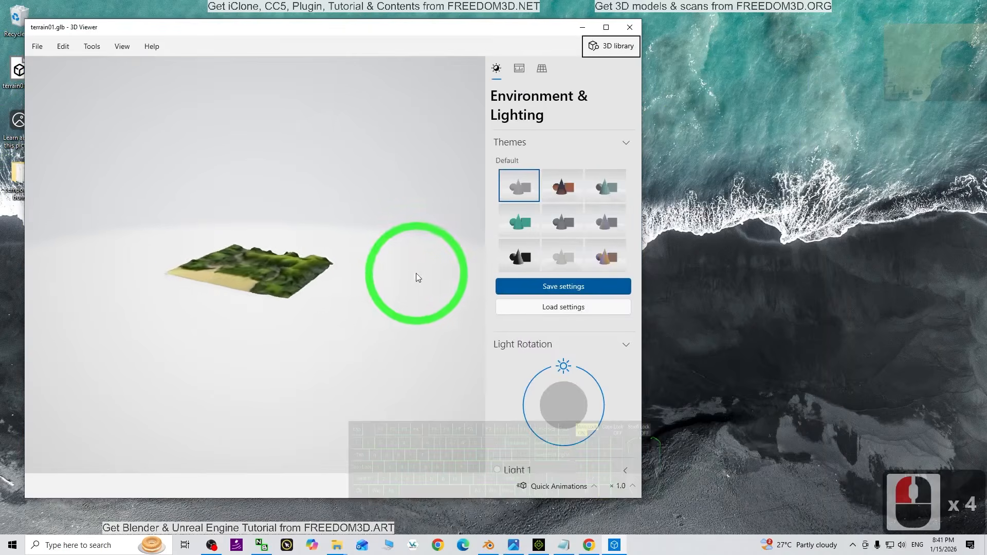
Examine the terrain model in 3D Viewer up close and from several angles
scroll(338, 296, up, 4)
scroll(332, 307, down, 2)
drag(140, 372, 382, 277)
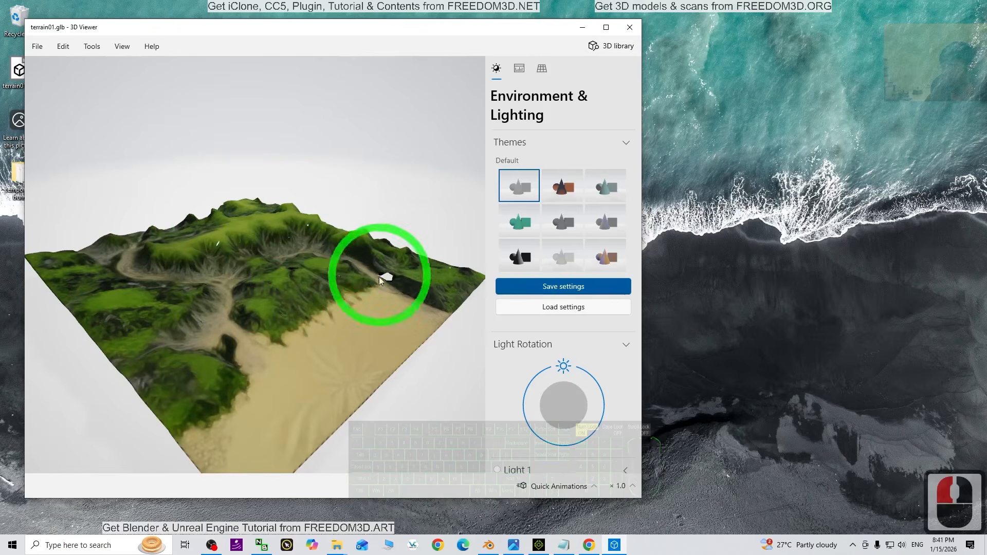
drag(269, 279, 320, 284)
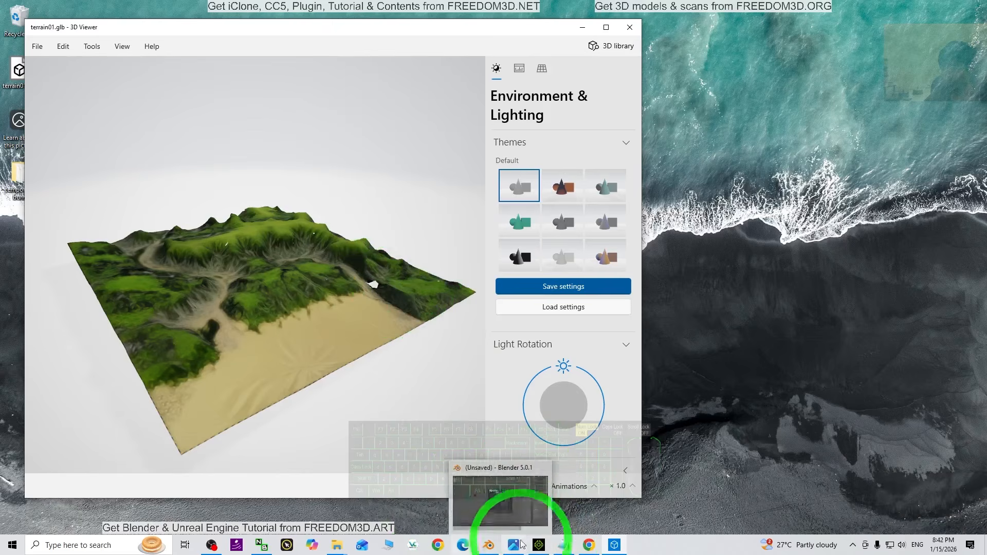
Close the model download dialog in the browser and clear the browser and 3D Viewer windows off the desktop
click(589, 545)
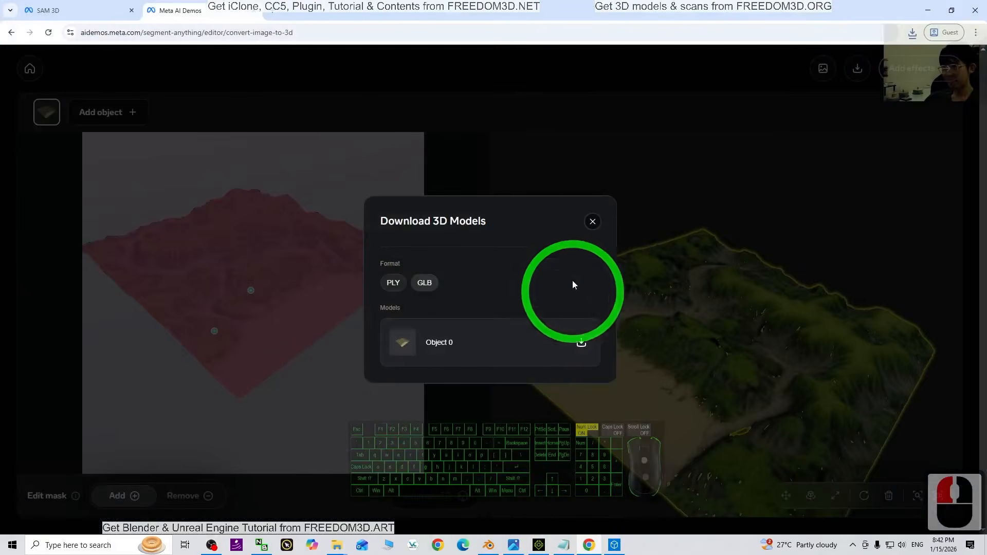
click(591, 221)
scroll(373, 294, down, 2)
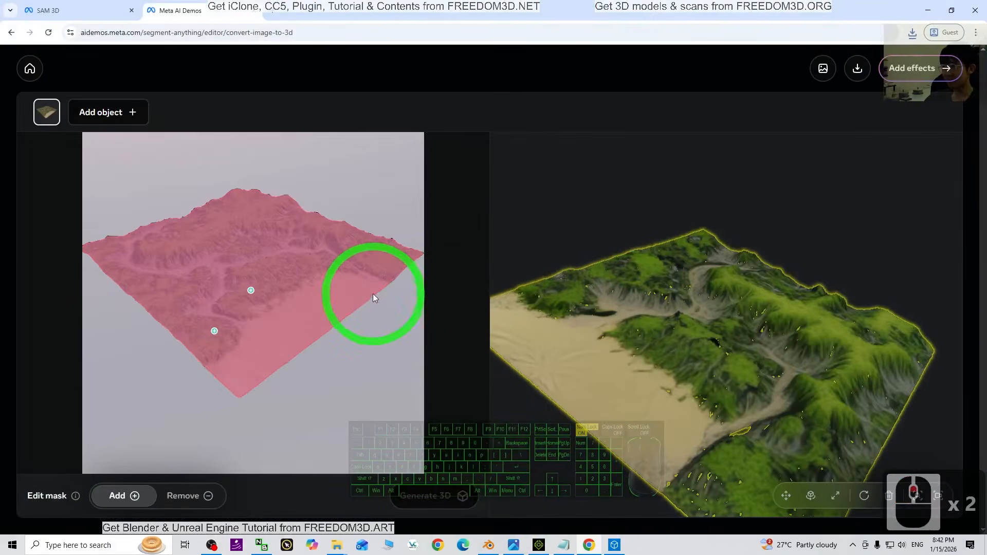
drag(685, 420, 917, 20)
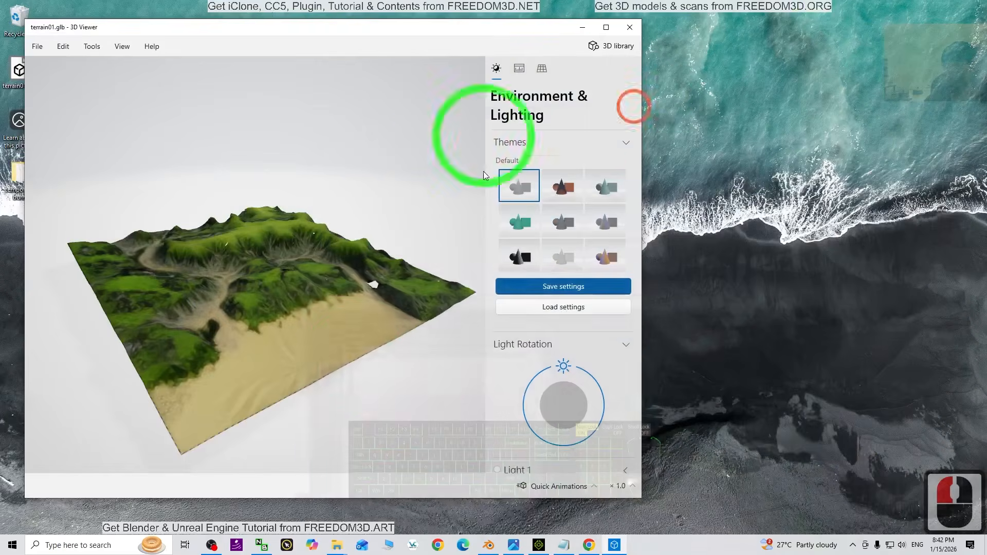
click(630, 28)
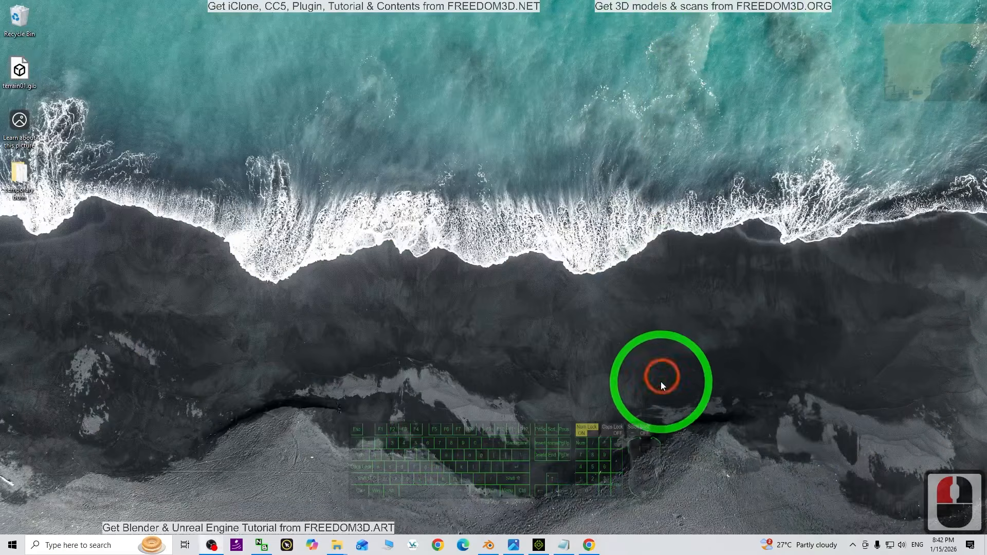
Switch to Blender, dismiss the splash screen, and delete all default objects from the scene
click(489, 545)
click(648, 252)
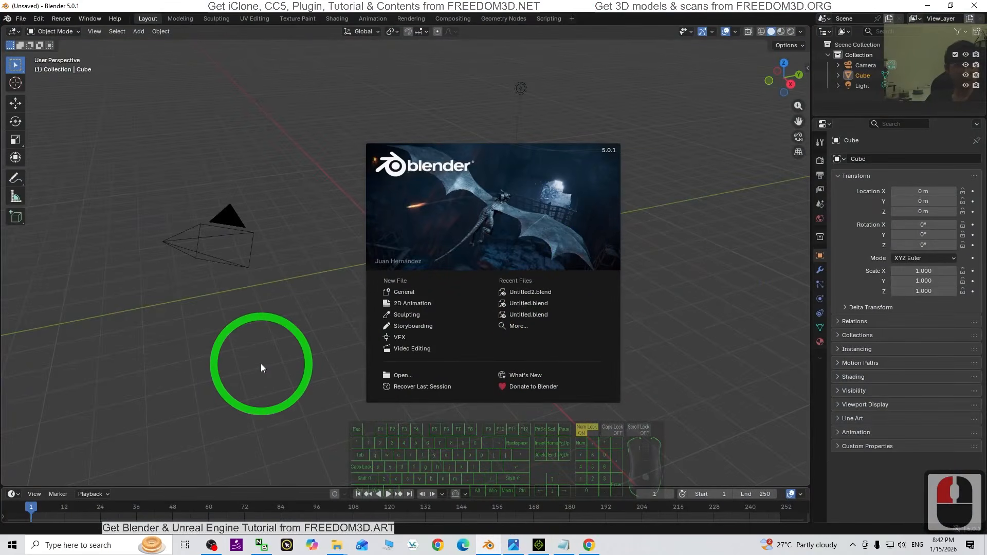
click(268, 374)
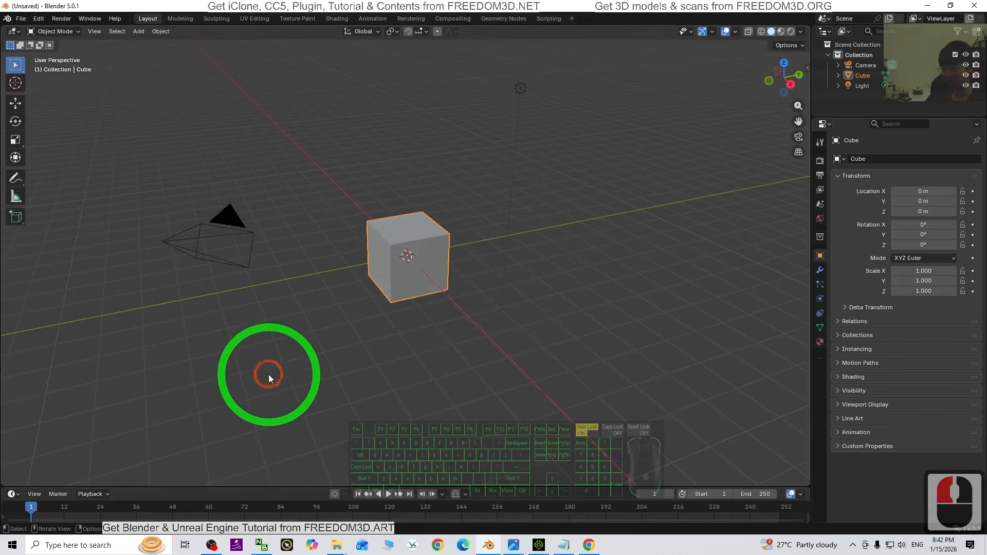
key(a)
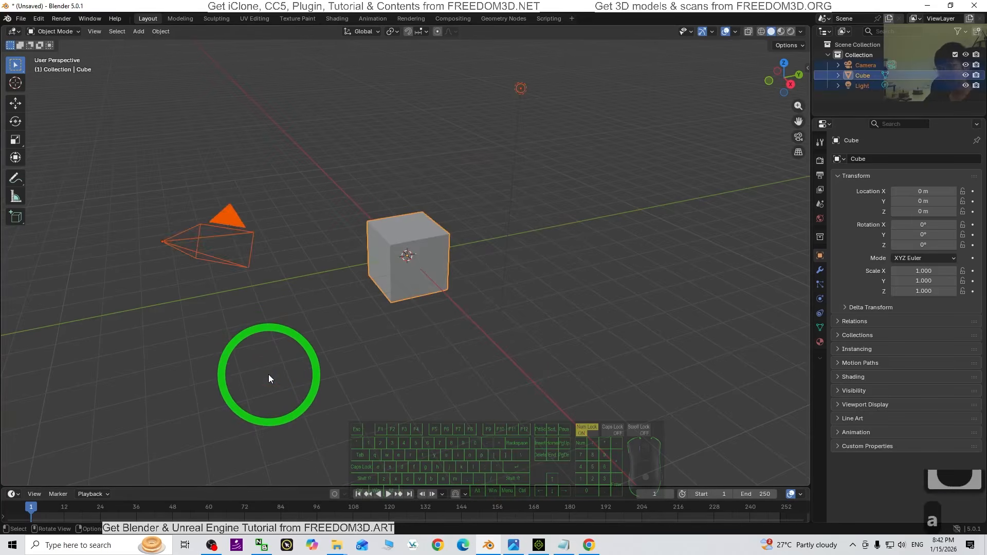
double_click(268, 374)
key(a)
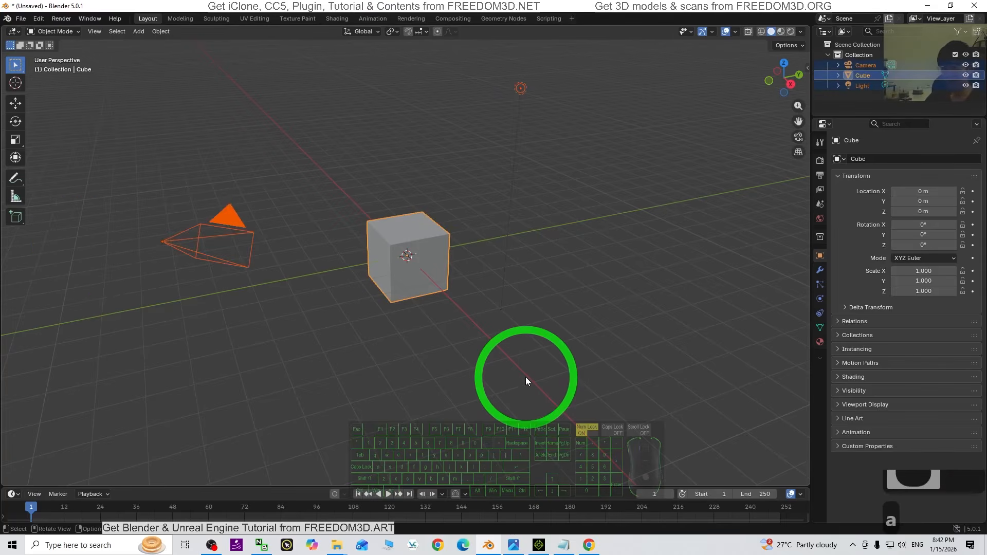
key(Delete)
Import terrain01.glb from the Desktop into the empty Blender scene with the default glTF 2.0 settings
drag(296, 7, 429, 6)
drag(23, 70, 532, 251)
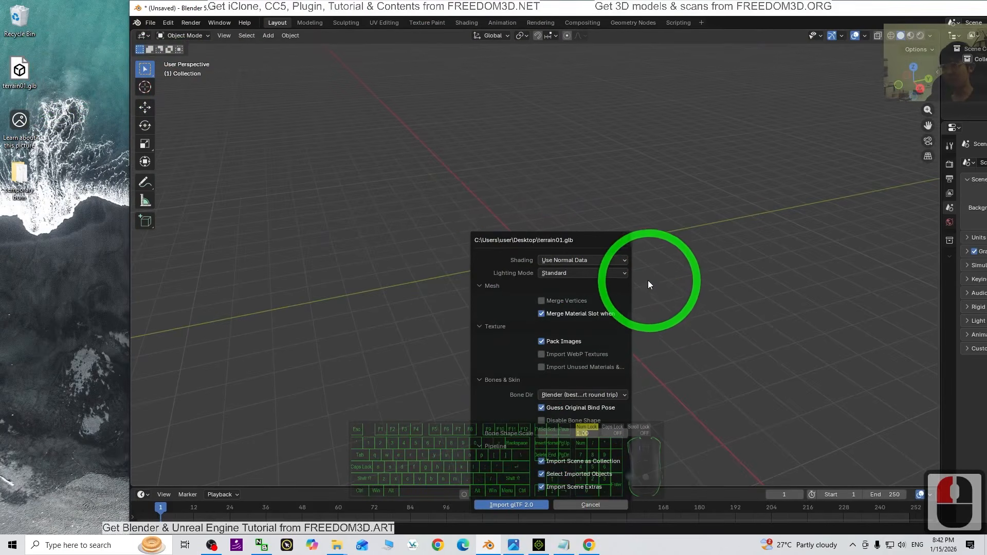
key(Return)
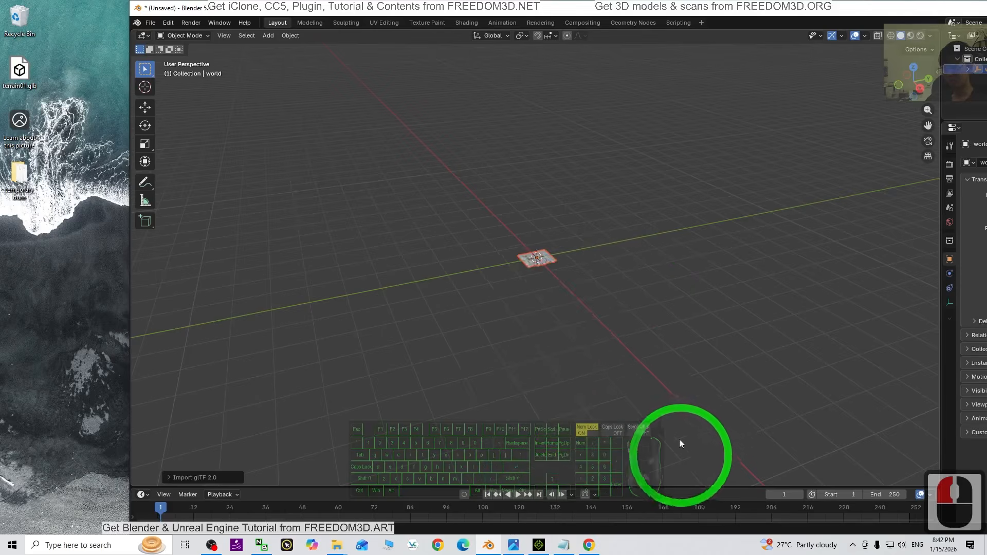
Set the viewport shading to Material Preview and inspect the textured terrain from several angles
scroll(646, 301, up, 6)
middle_drag(635, 371, 496, 373)
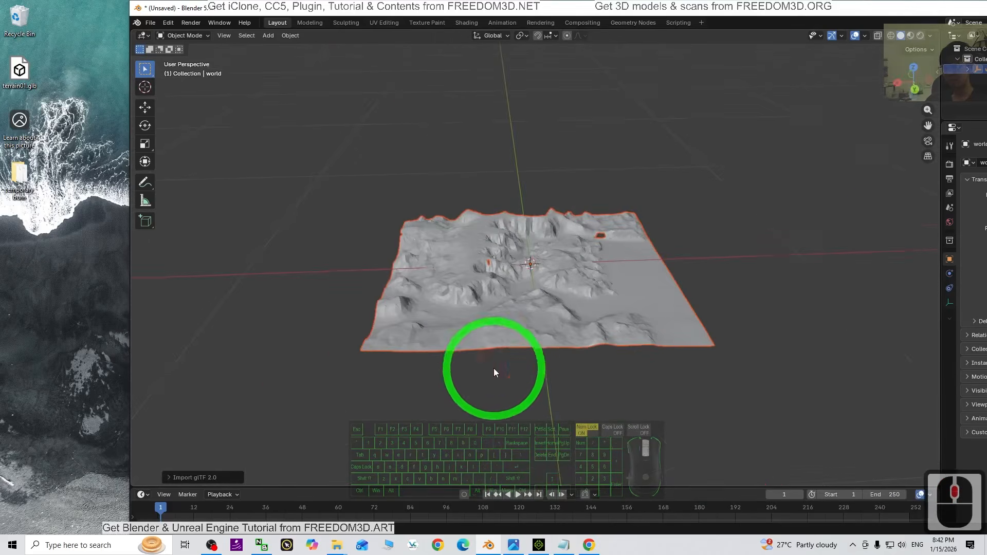
click(909, 37)
scroll(832, 206, up, 3)
middle_drag(831, 206, 766, 289)
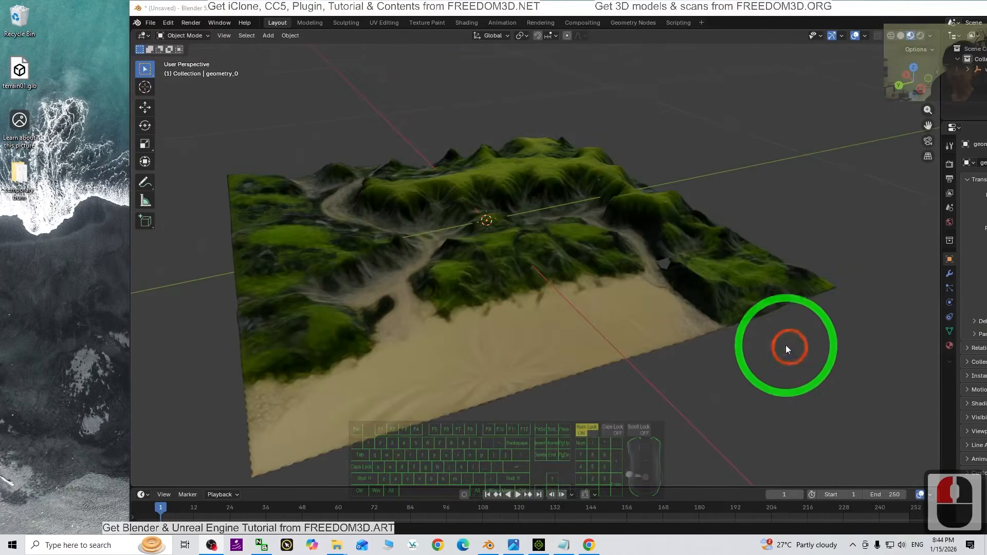
scroll(789, 346, down, 3)
click(583, 326)
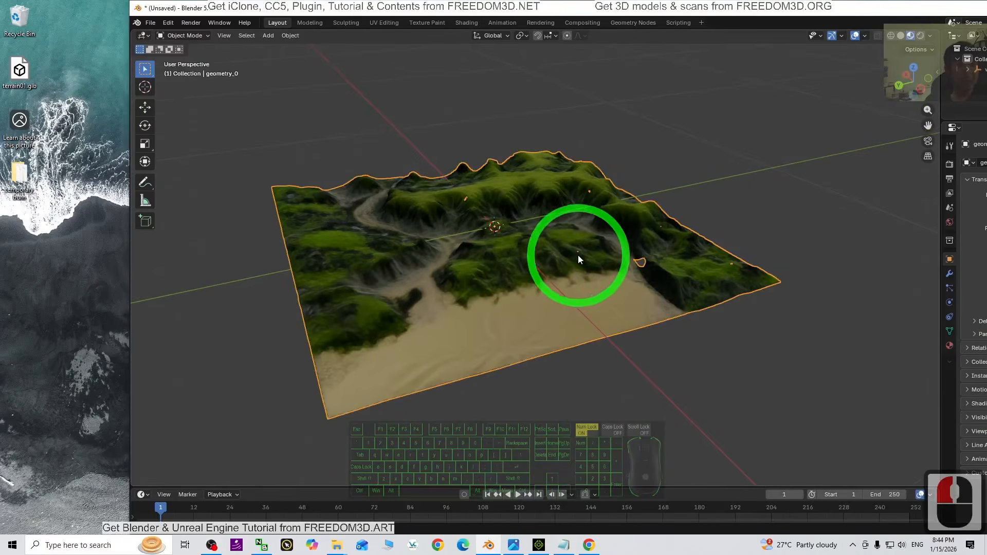
middle_drag(606, 363, 597, 380)
drag(416, 15, 239, 8)
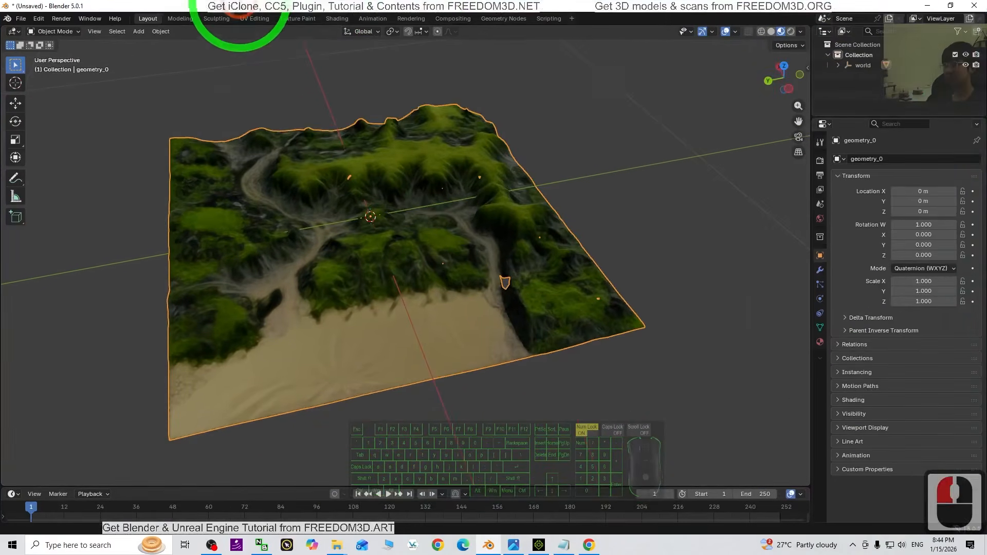
Export the terrain as an FBX file named terrain 01 to the Desktop
double_click(271, 13)
click(137, 53)
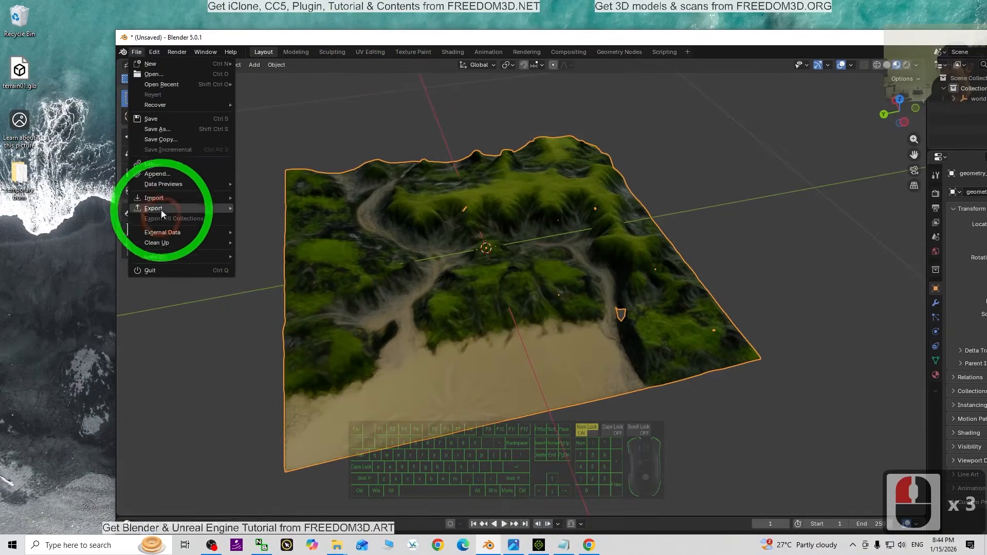
mouse_move(164, 208)
click(276, 290)
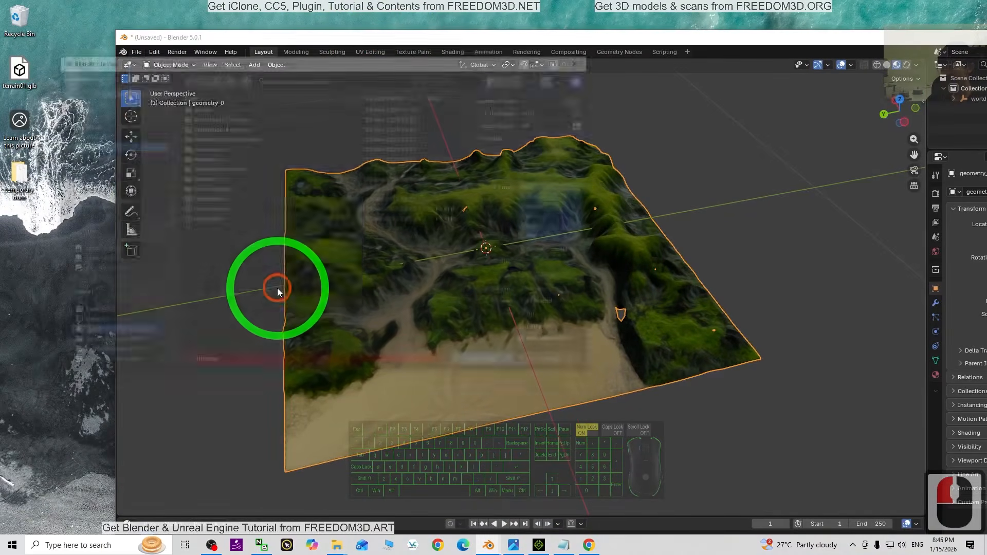
click(93, 137)
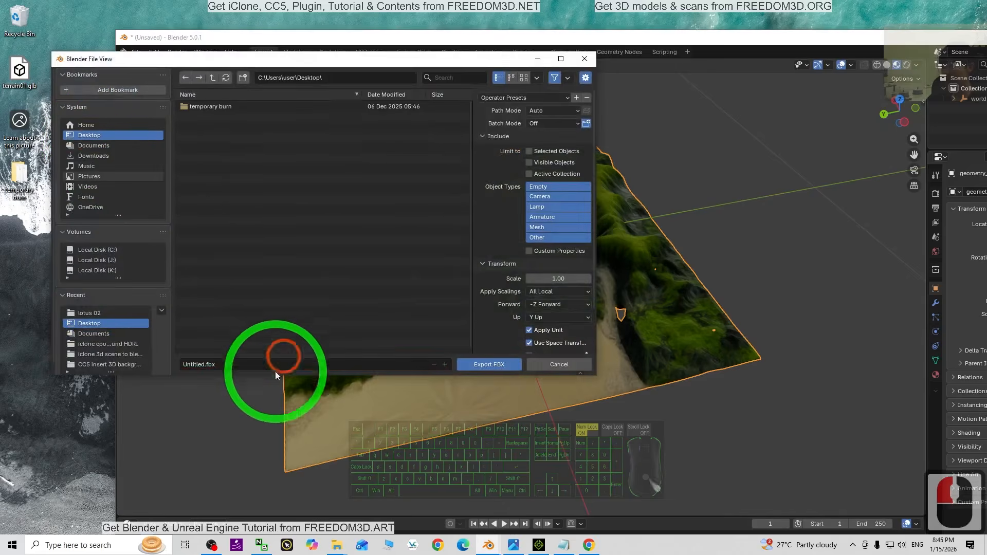
text(terrain 01)
key(Return)
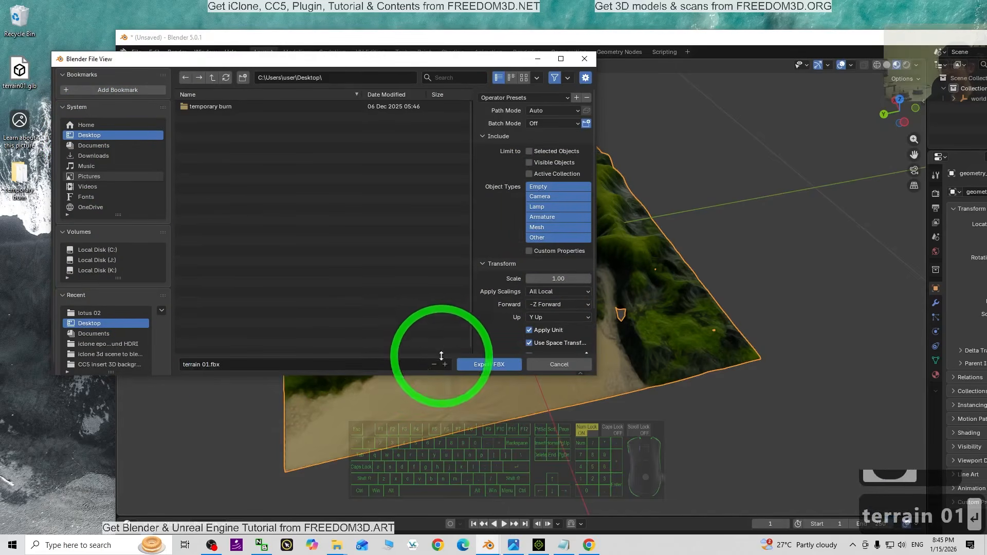
click(476, 365)
click(59, 301)
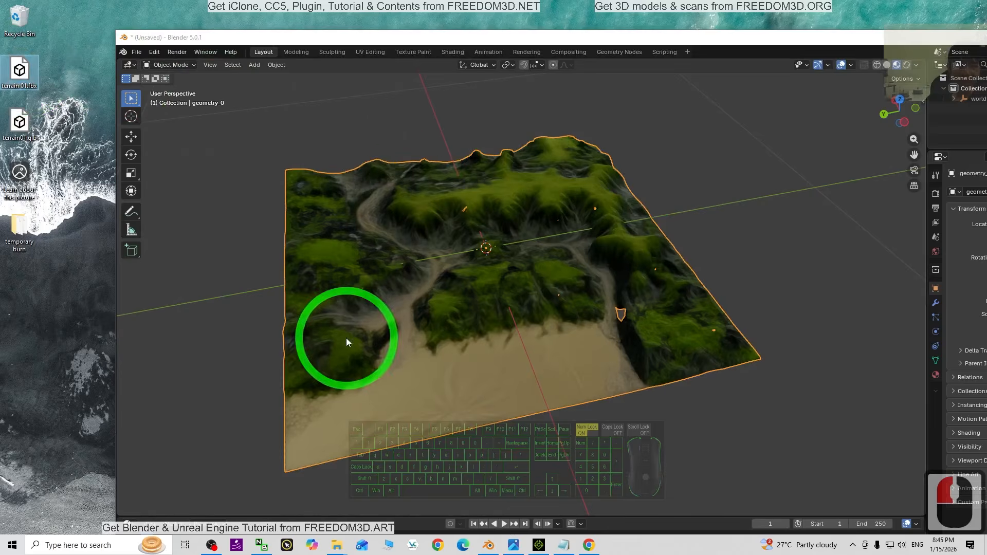
Open the UV Editing workspace and display the terrain's Image_0 texture in full
click(369, 53)
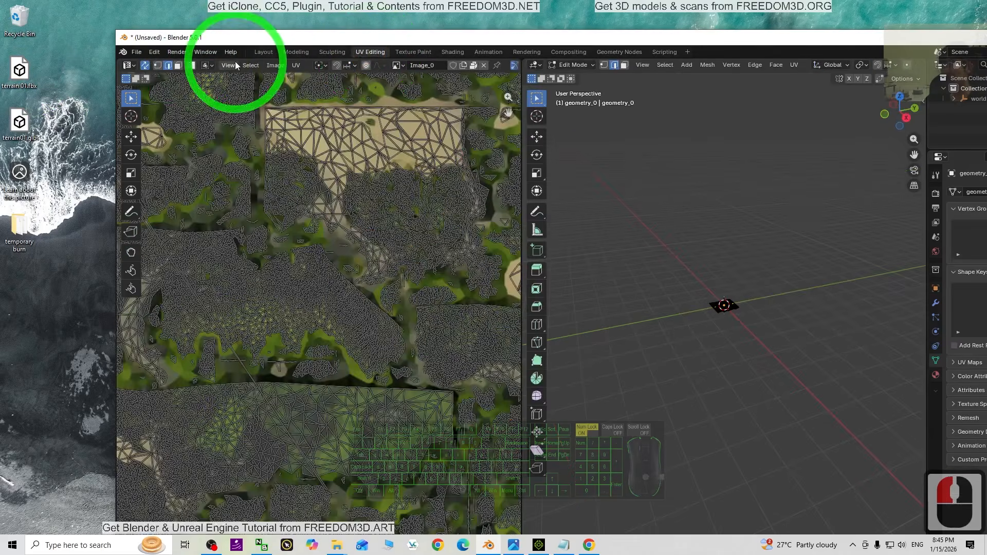
click(275, 65)
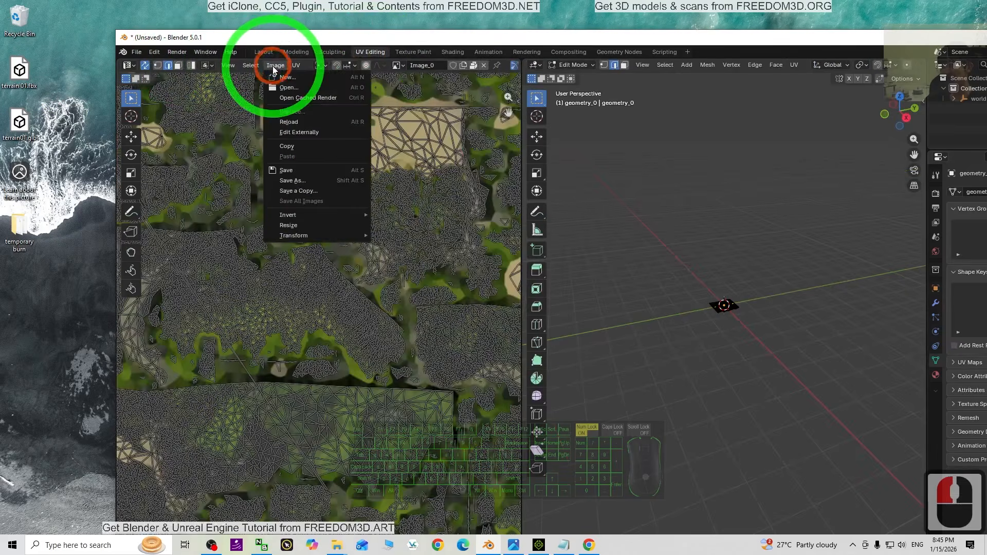
click(273, 67)
scroll(336, 251, down, 4)
scroll(393, 235, up, 1)
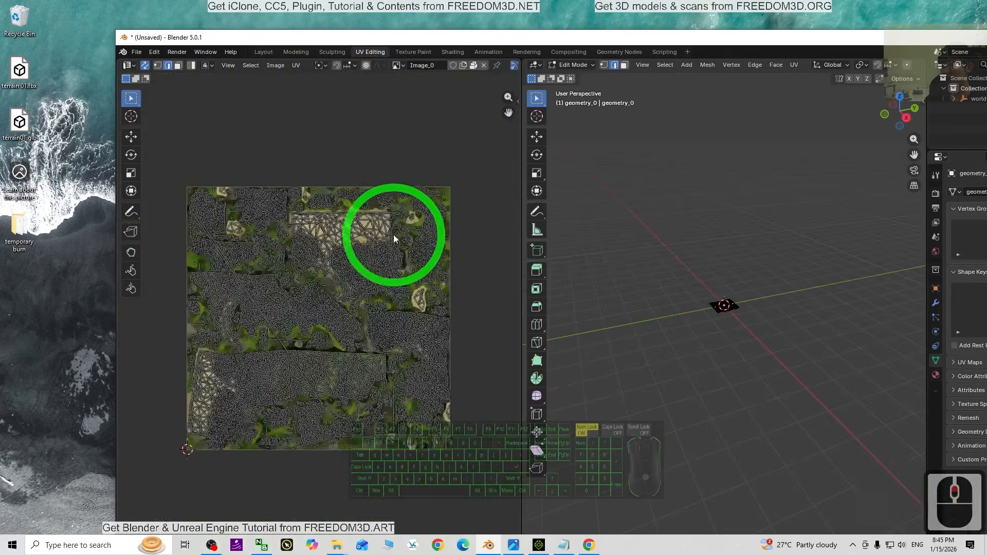
scroll(393, 234, up, 1)
click(403, 67)
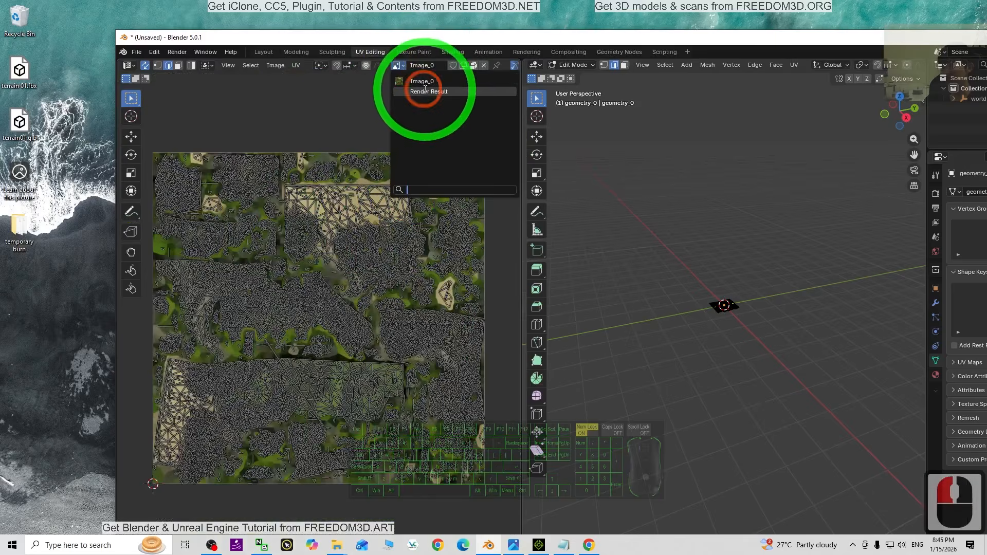
click(418, 82)
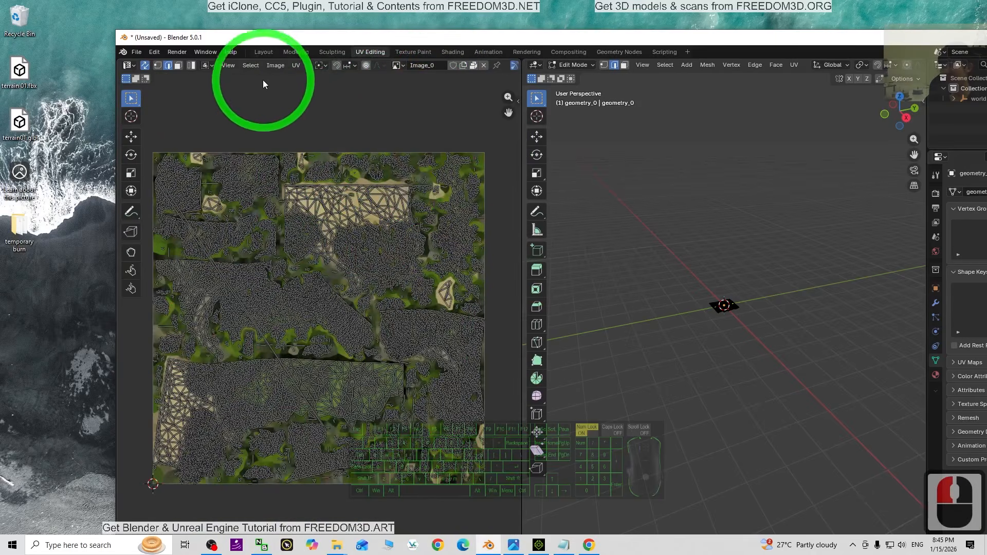
Save the terrain texture as a PNG image named terrain01 on the Desktop
click(281, 67)
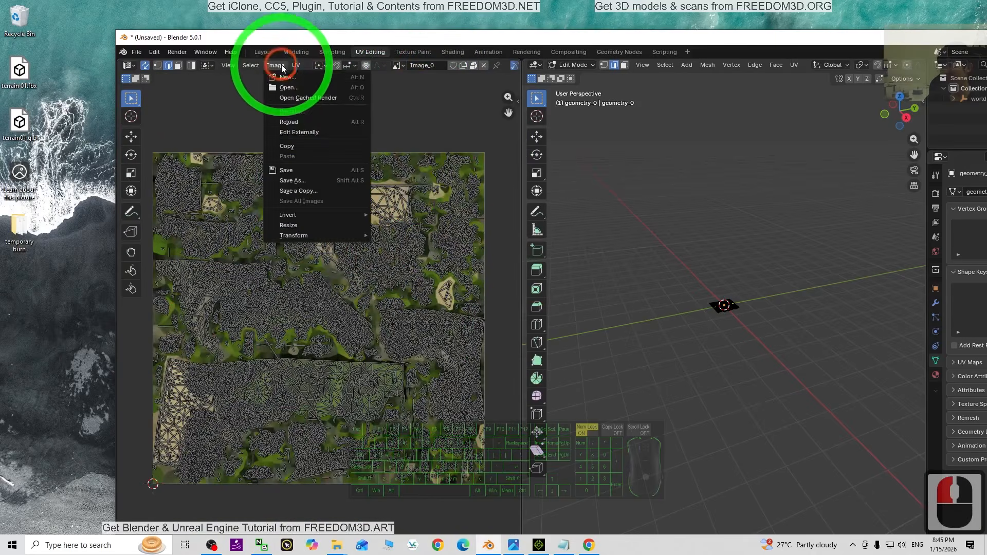
click(303, 179)
click(89, 136)
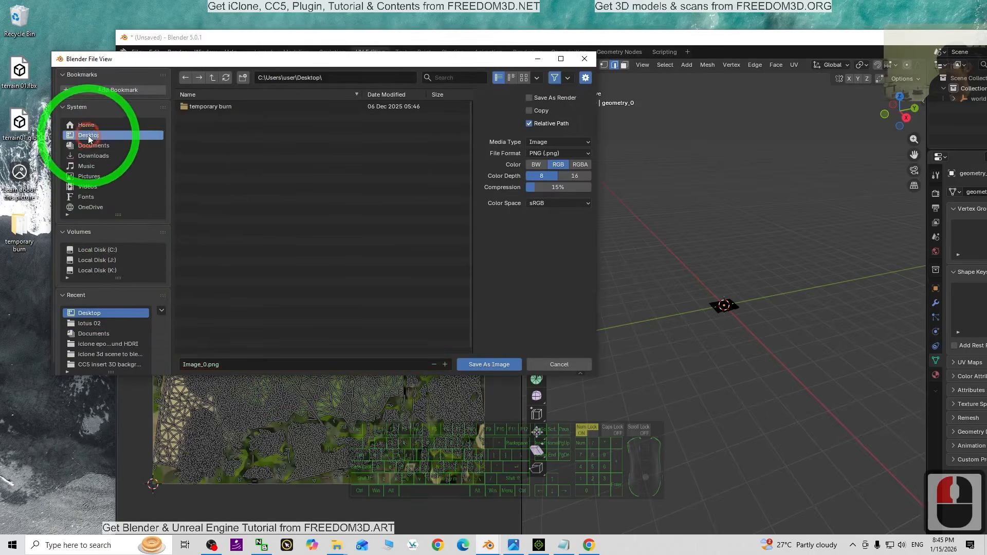
double_click(236, 366)
text(terrain01)
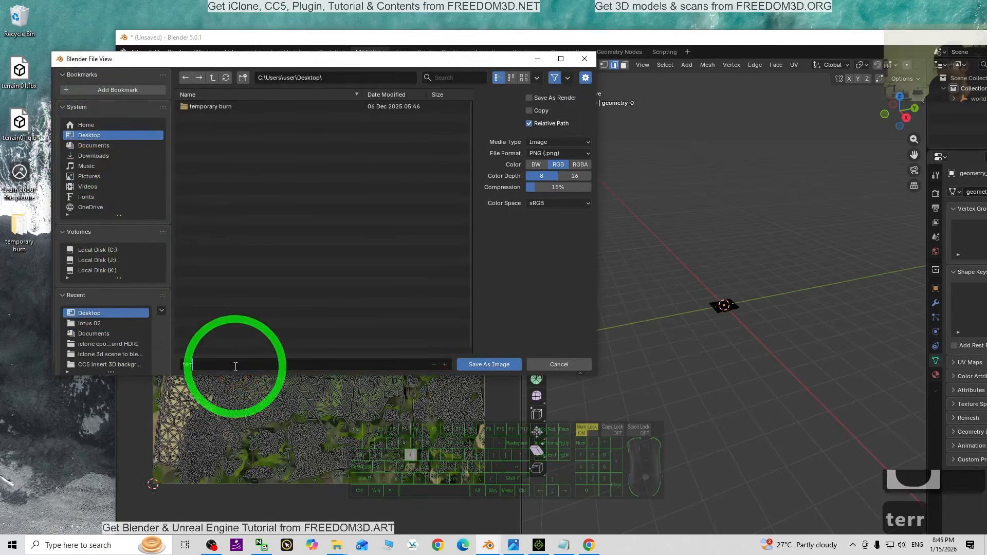
double_click(489, 365)
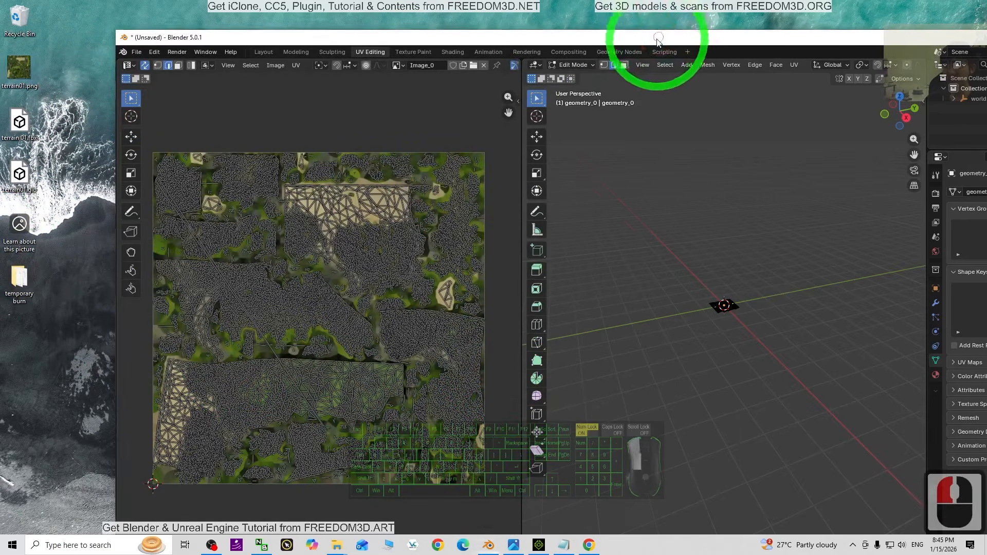
Minimize Blender, switch to iClone 8, and place its window so the Desktop files stay reachable
drag(659, 39, 617, 1)
click(938, 6)
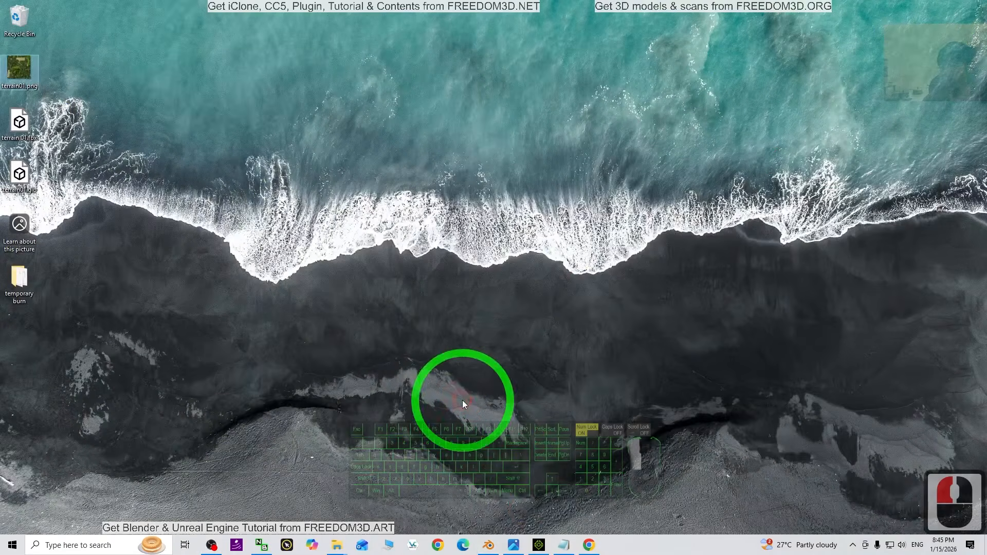
click(539, 545)
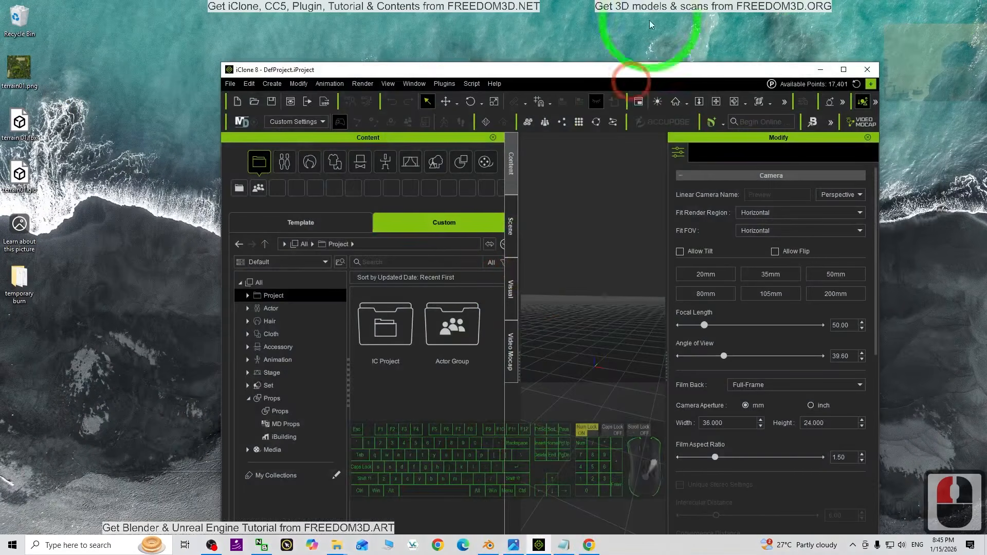
click(842, 70)
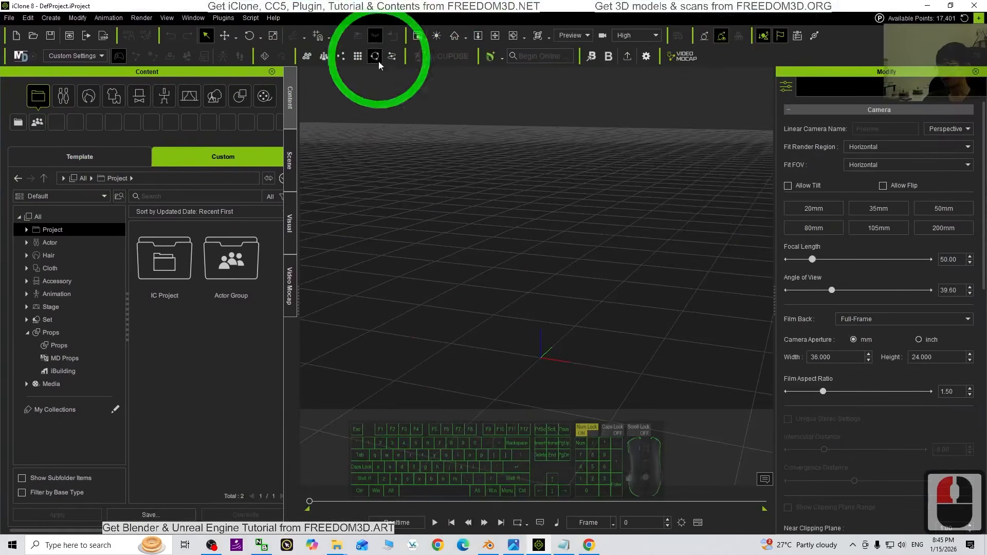
drag(409, 6, 471, 31)
Import terrain 01.fbx from the Desktop into the iClone scene as a prop
click(59, 177)
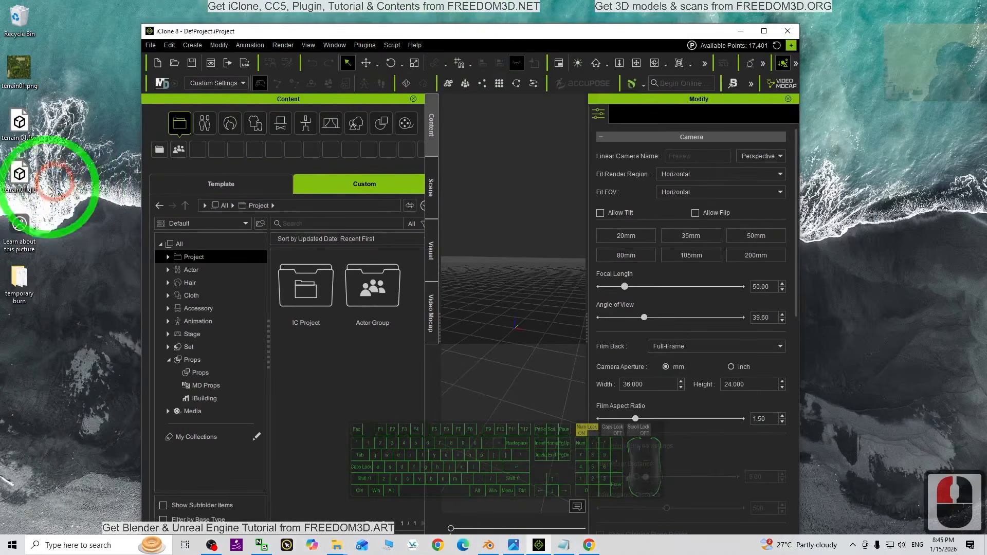
drag(20, 148, 519, 335)
click(386, 324)
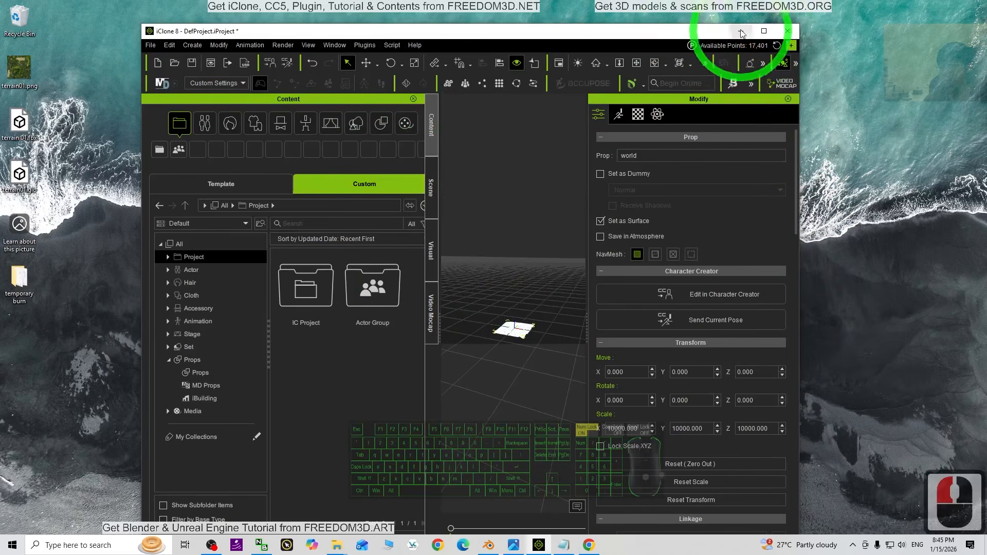
Apply terrain01.png from the Desktop to the imported terrain prop as its texture, working in a maximized iClone window
click(763, 32)
scroll(463, 363, up, 10)
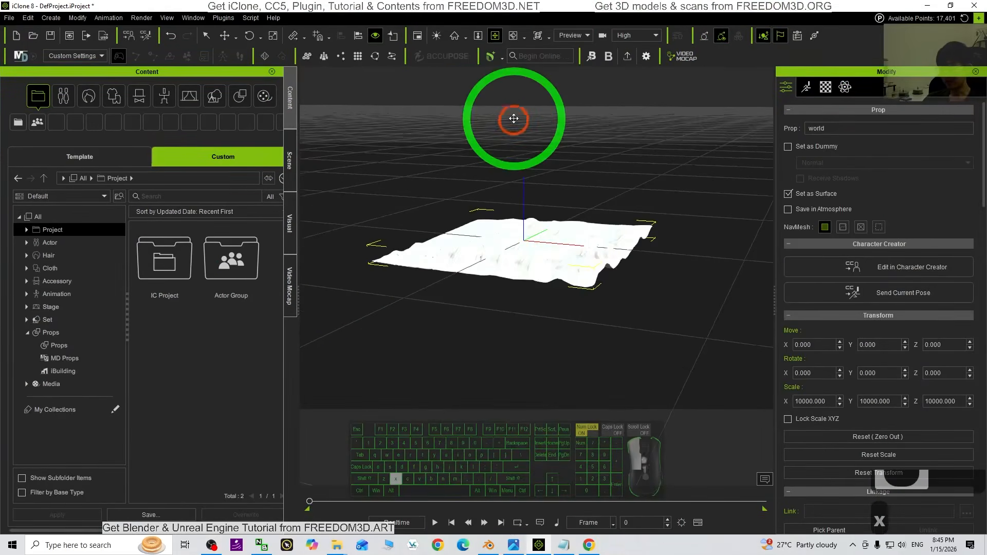
drag(470, 7, 463, 40)
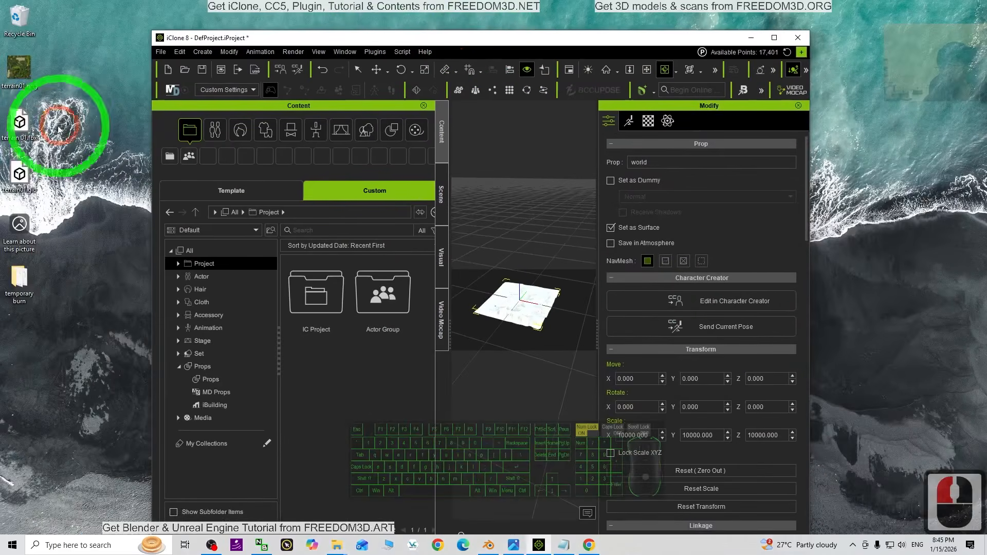
drag(149, 90, 461, 261)
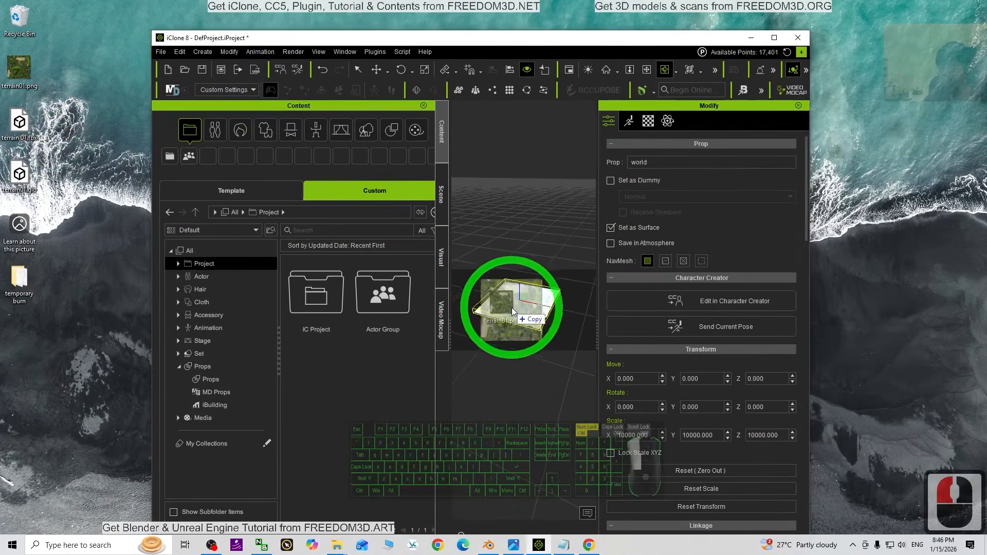
click(774, 37)
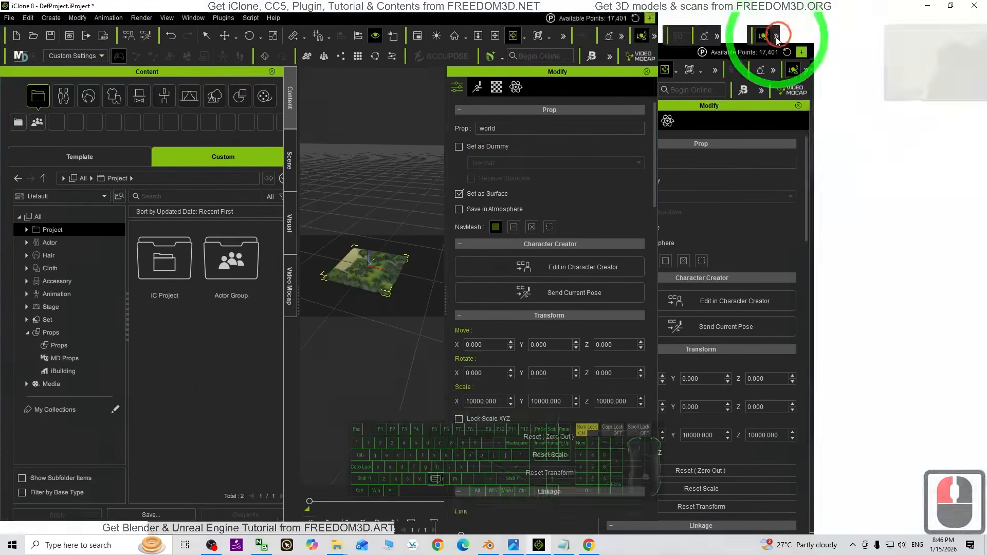
scroll(575, 327, up, 5)
drag(464, 315, 618, 314)
scroll(618, 314, down, 16)
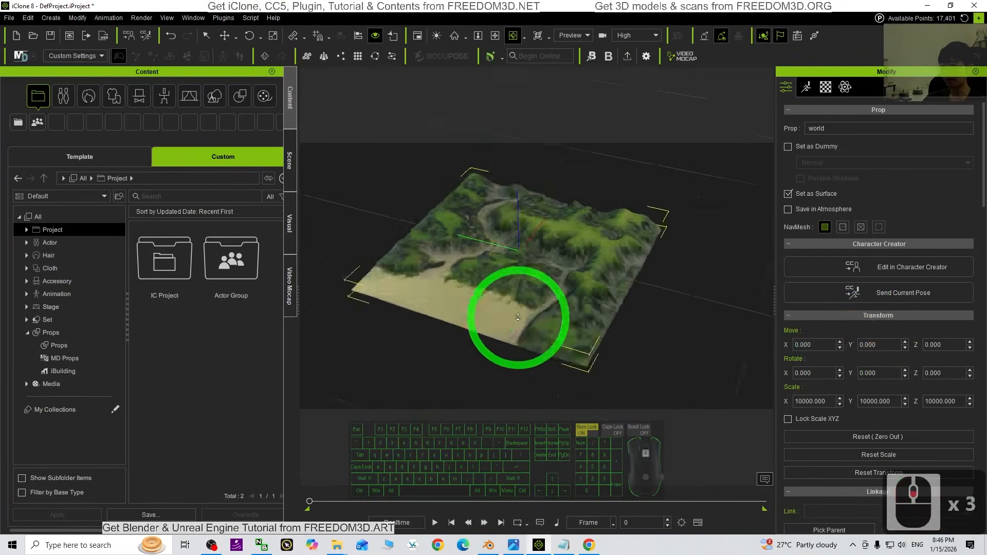
Scale the terrain prop up uniformly to 99999.999 on X, Y and Z
key(e)
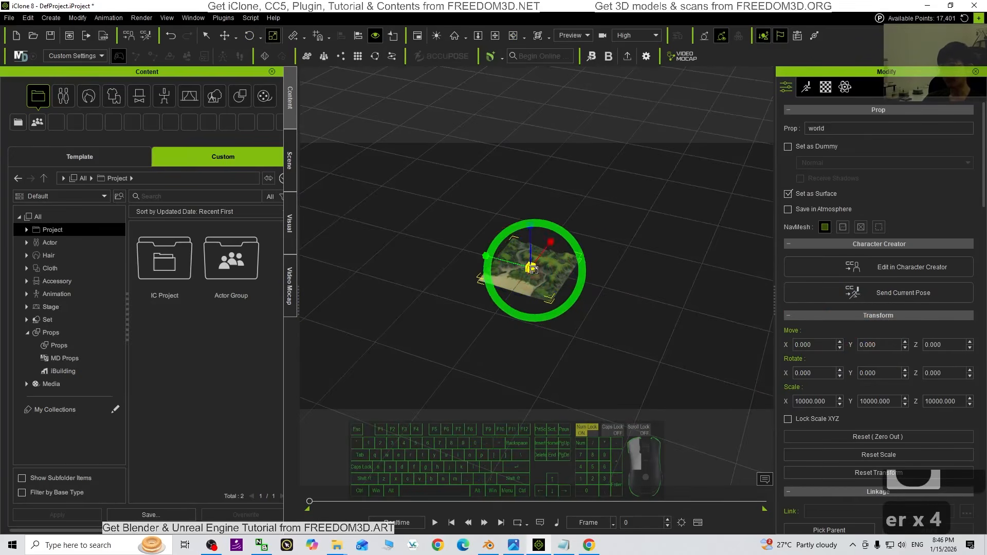
drag(723, 97, 688, 150)
drag(530, 267, 684, 190)
drag(533, 278, 608, 313)
scroll(621, 279, down, 16)
key(x)
key(c)
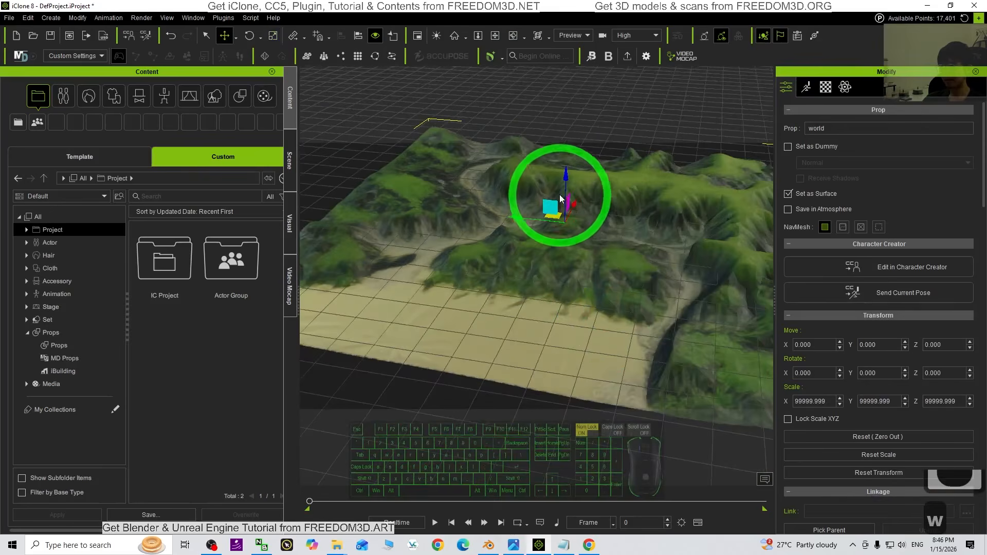
Raise the terrain prop along Z to about 35.289 and check how it sits against the ground grid
mouse_move(567, 181)
mouse_down()
mouse_move(566, 149)
mouse_move(568, 170)
mouse_up()
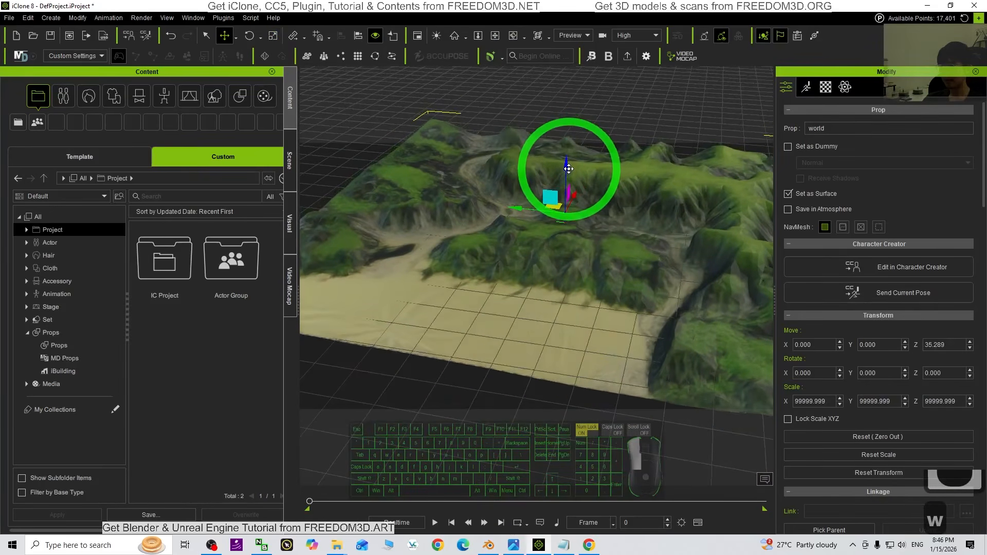
scroll(598, 246, up, 7)
scroll(598, 246, down, 1)
key(e)
key(r)
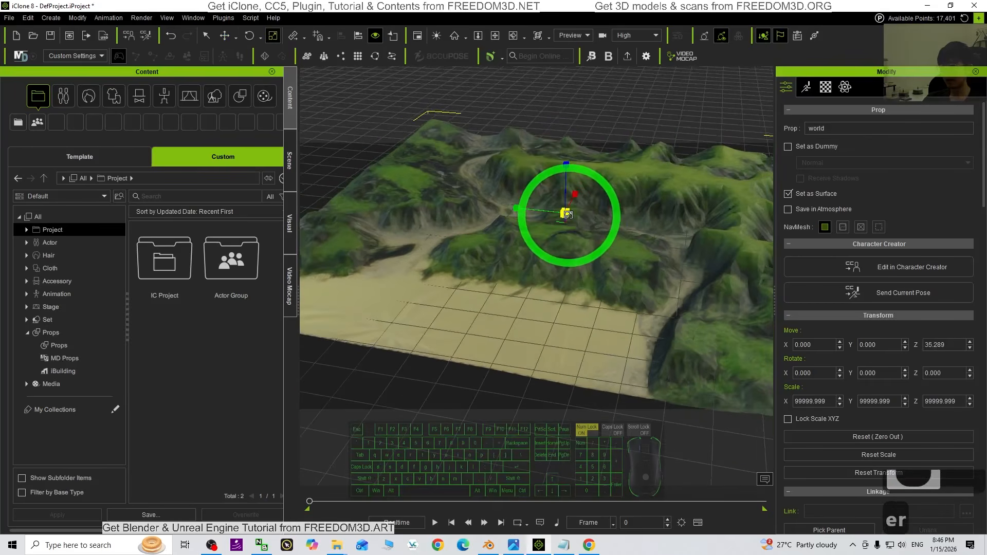
scroll(568, 214, up, 20)
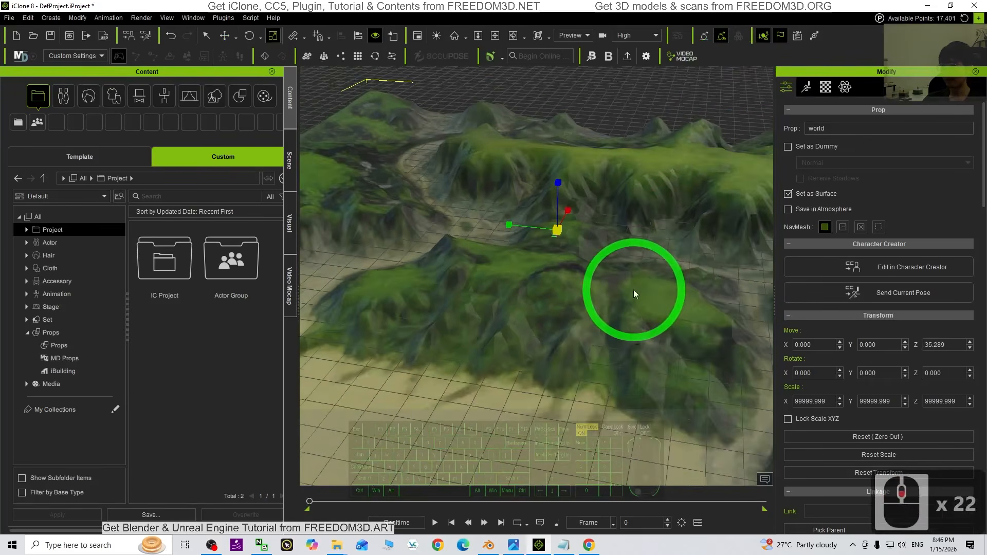
scroll(631, 296, down, 20)
key(x)
drag(546, 327, 566, 298)
key(c)
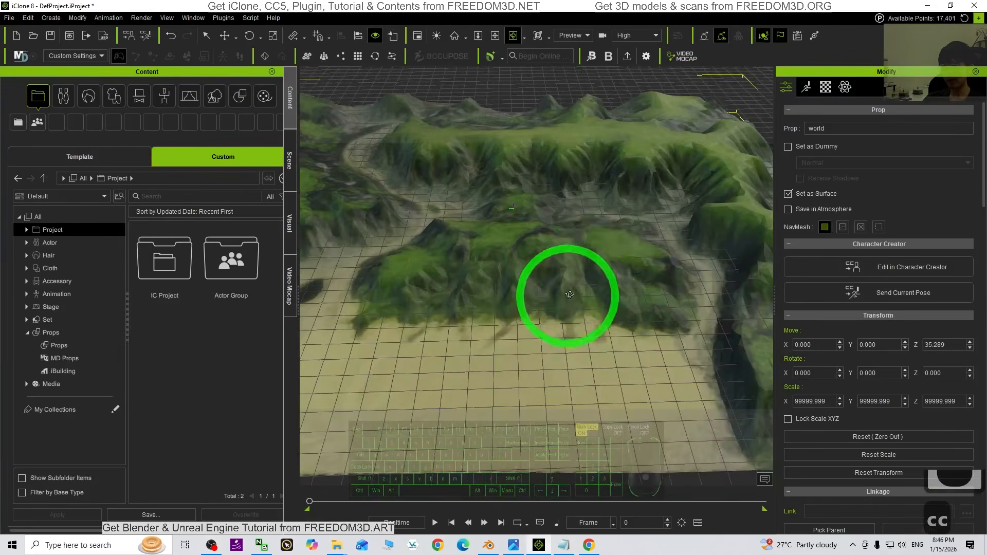
Enable Smooth Mesh for the terrain prop
click(825, 87)
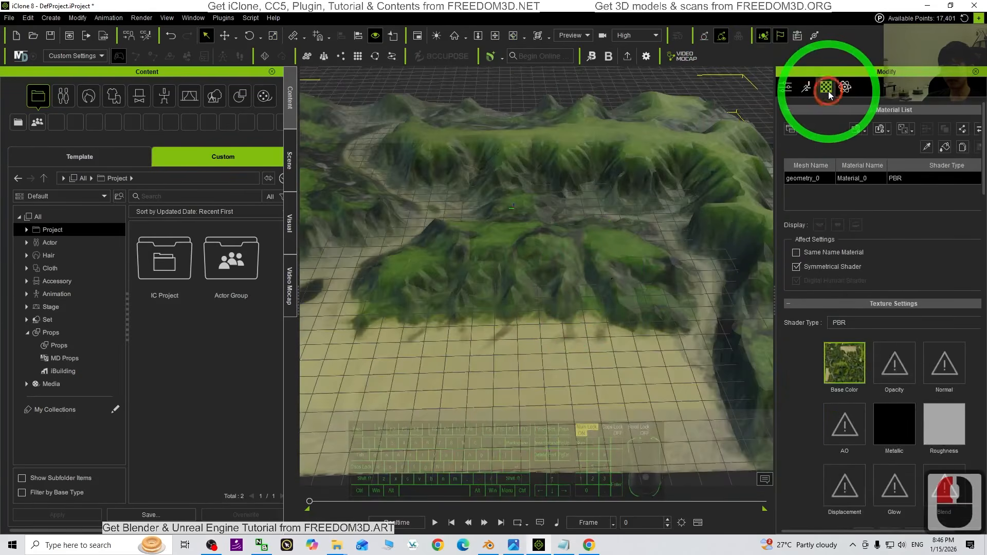
click(786, 88)
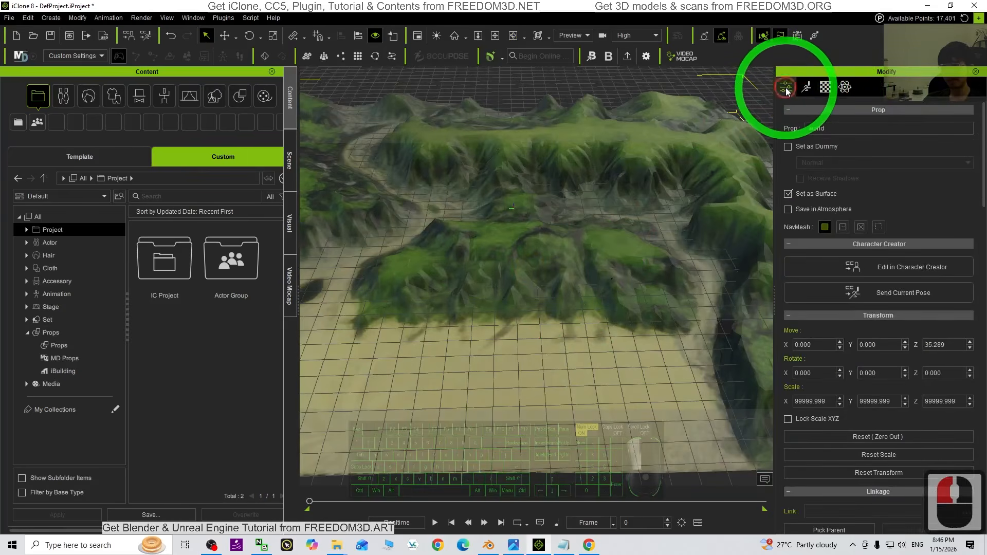
scroll(867, 248, down, 20)
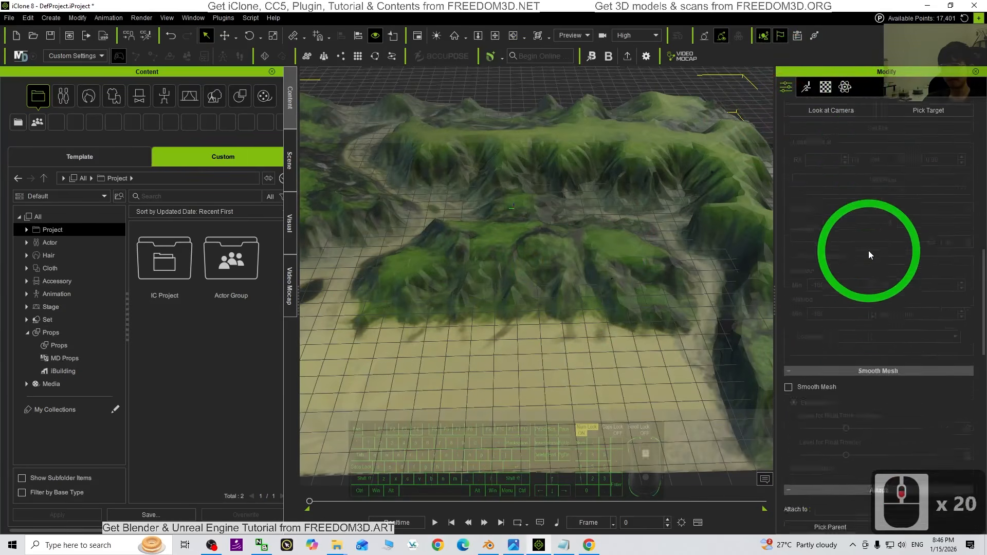
click(788, 294)
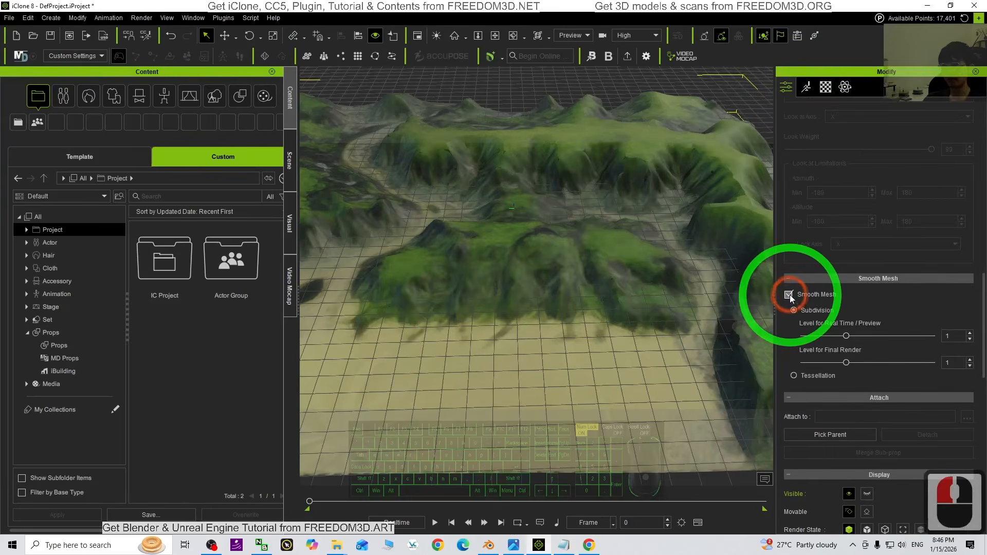
drag(441, 331, 577, 309)
Adjust the color of the terrain material's Roughness map, setting its brightness to 100
click(825, 87)
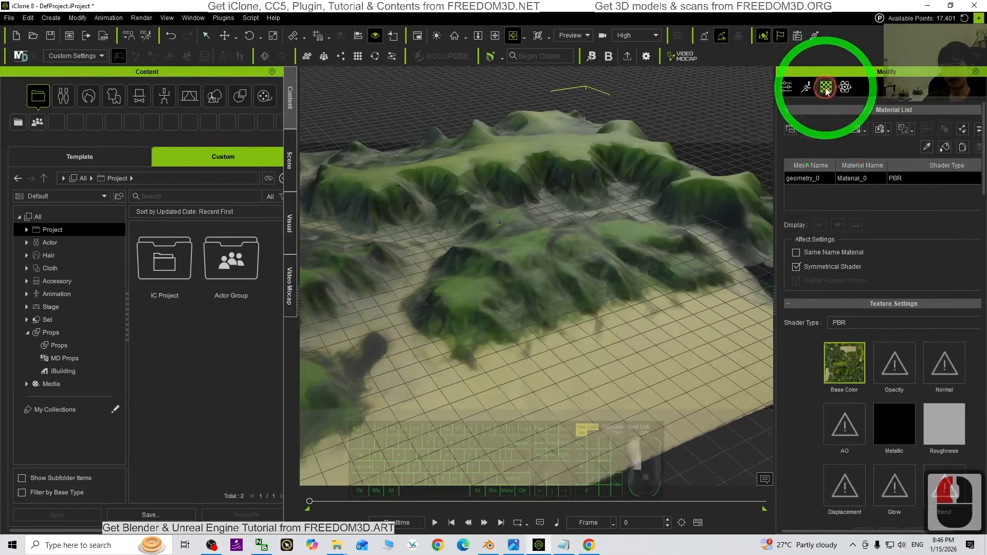
scroll(899, 303, down, 3)
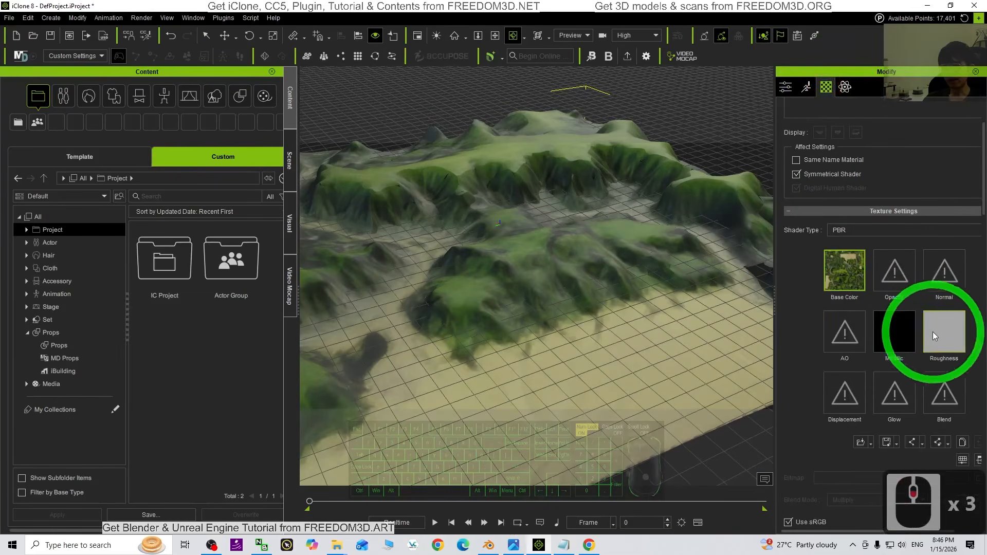
right_click(942, 325)
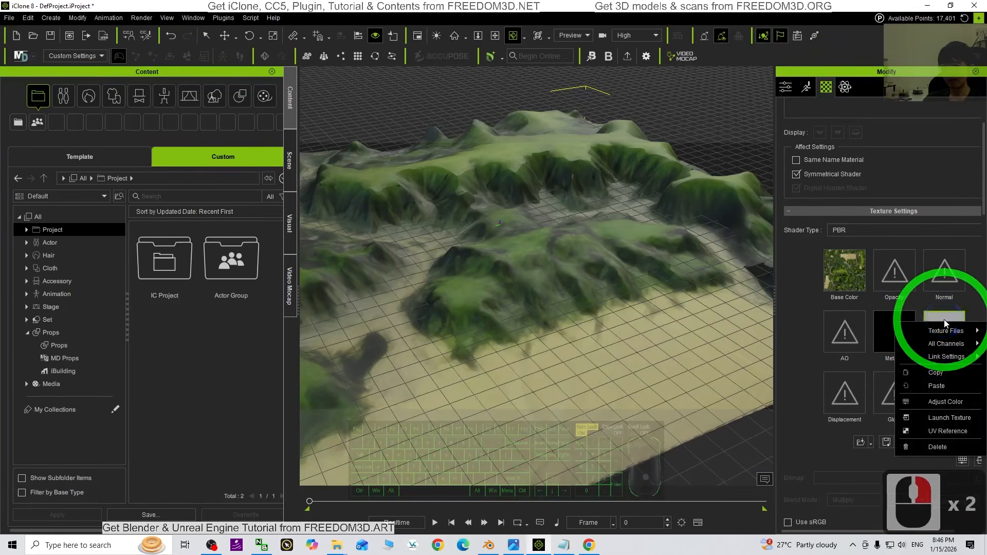
click(949, 330)
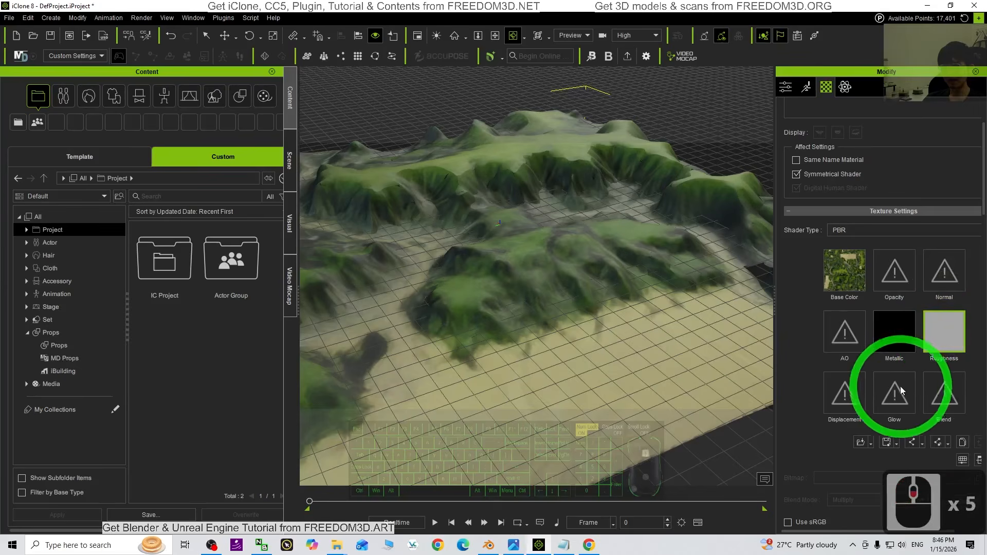
scroll(902, 386, down, 6)
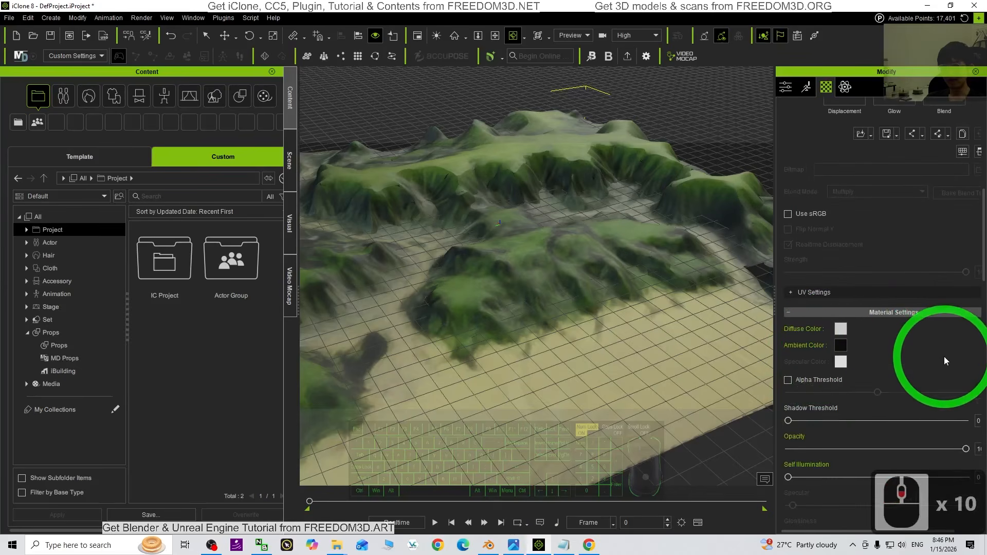
scroll(944, 357, up, 8)
right_click(947, 271)
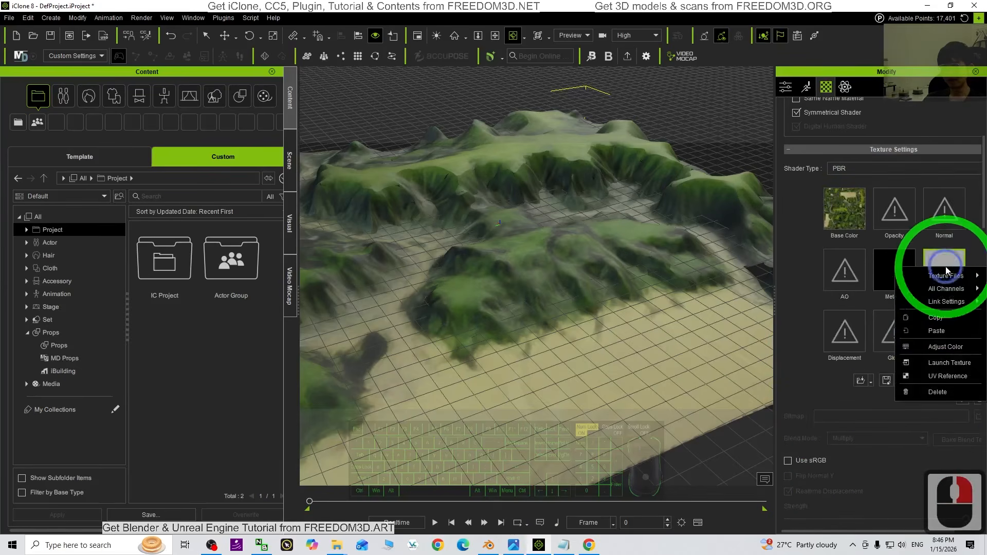
click(950, 347)
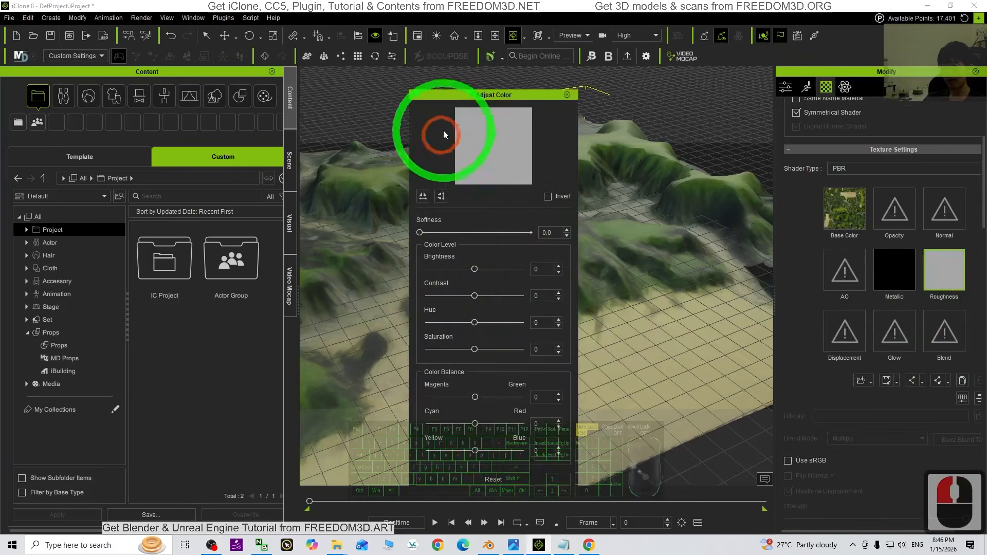
drag(477, 97, 183, 85)
drag(181, 262, 201, 252)
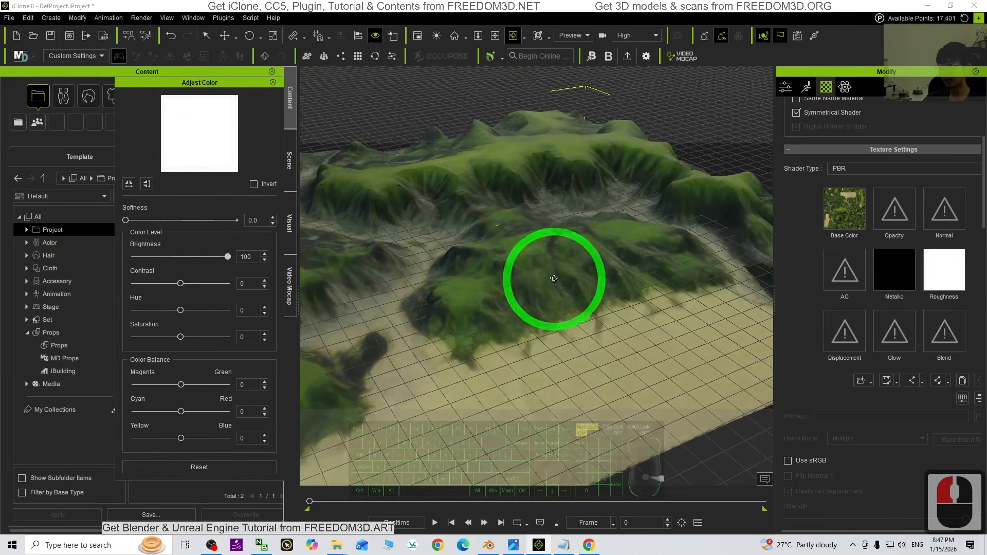
Examine the terrain surface from several angles and distances to judge its roughness
scroll(553, 279, up, 4)
key(x)
key(c)
drag(546, 279, 634, 267)
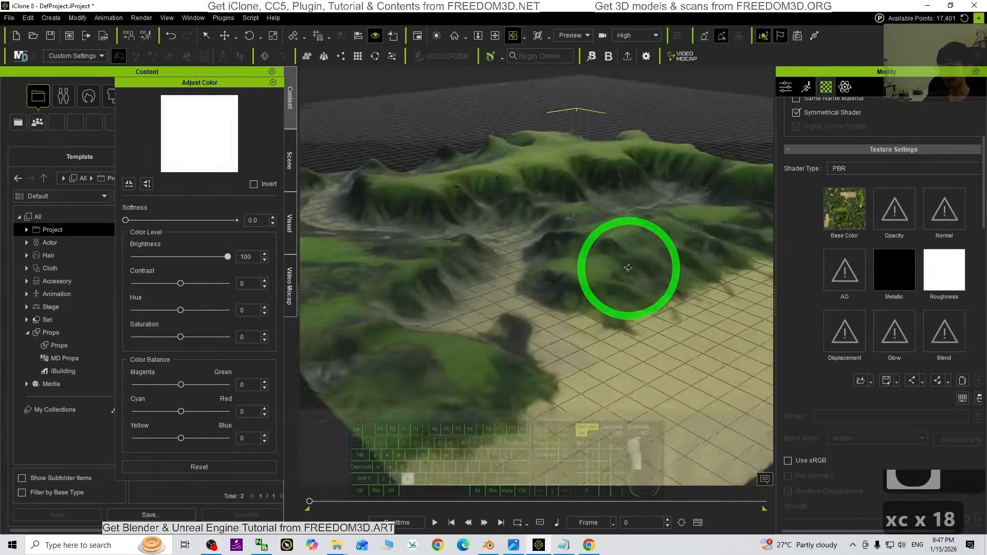
scroll(631, 268, up, 7)
shift+scroll(633, 269, up, 19)
shift+scroll(641, 269, down, 20)
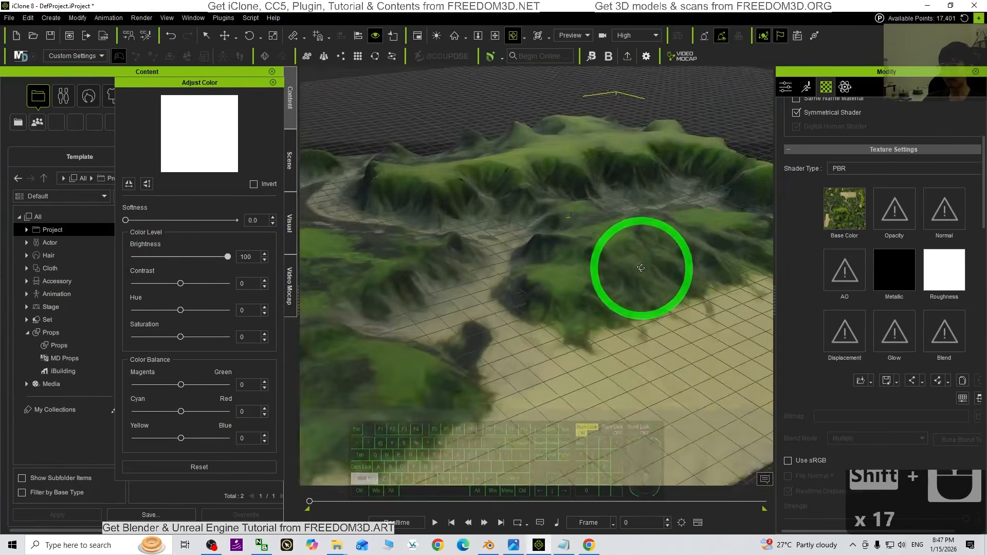
key(x)
key(c)
drag(639, 273, 557, 332)
middle_drag(558, 332, 637, 292)
key(c)
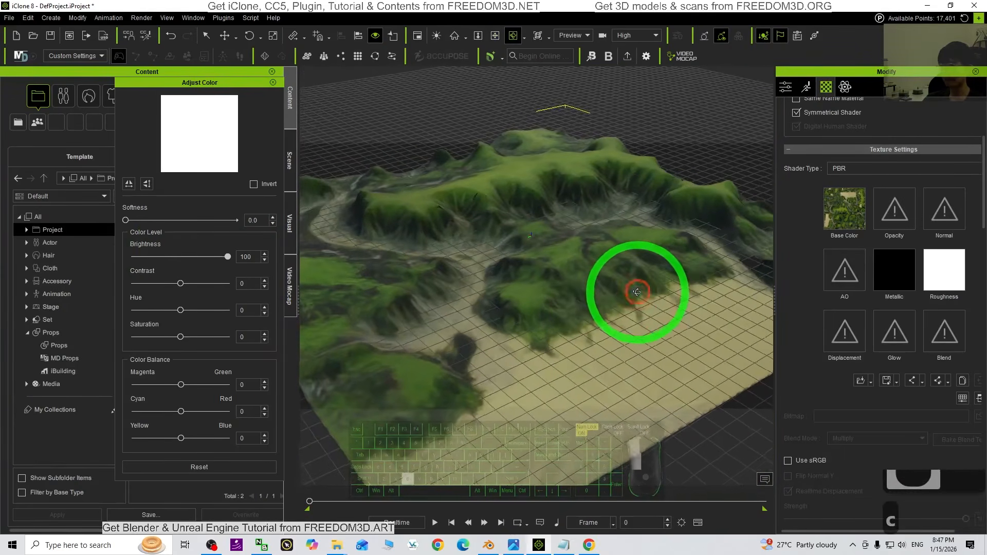
drag(639, 293, 610, 291)
scroll(586, 298, up, 4)
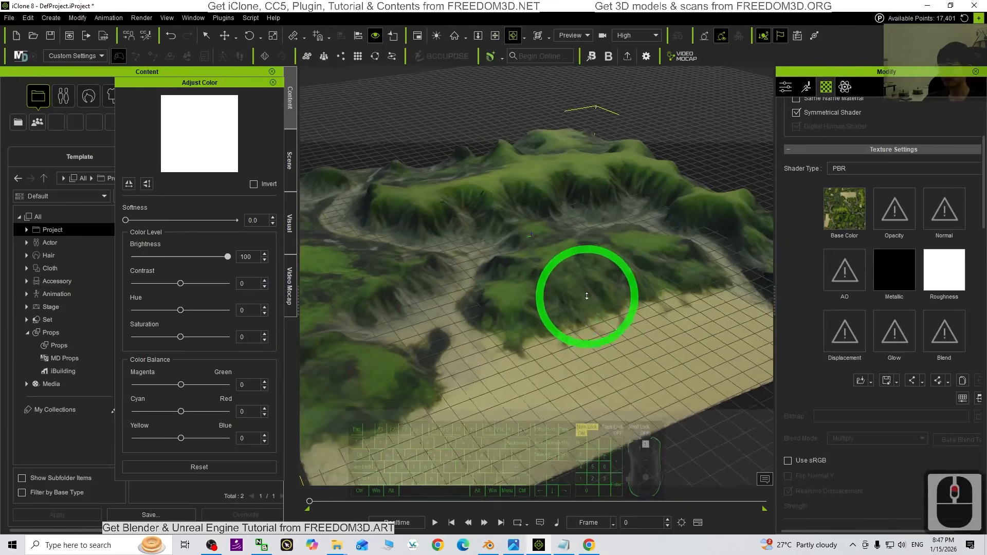
Set the brightness of the terrain's Base Color map to 20 and close the color adjustment
click(834, 221)
drag(181, 258, 193, 260)
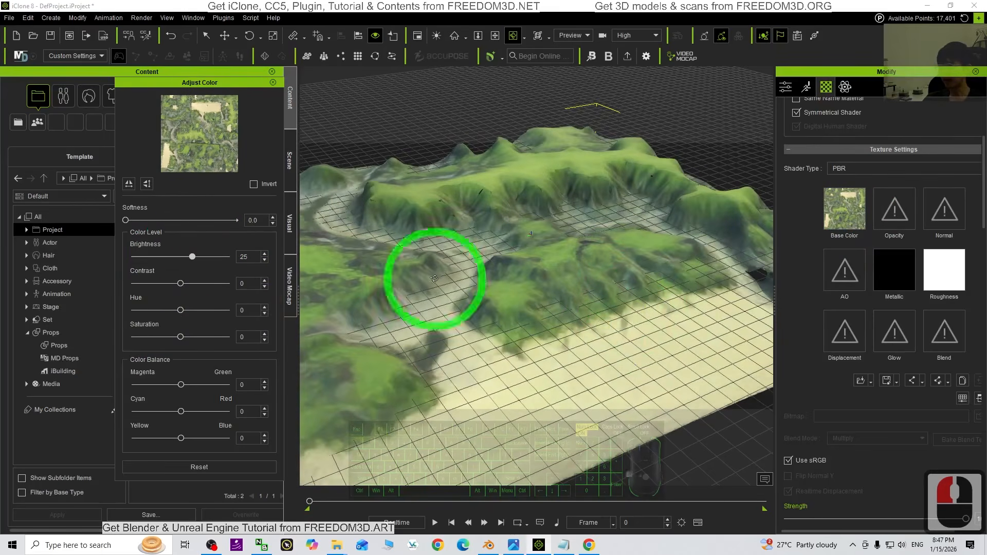
drag(195, 258, 193, 260)
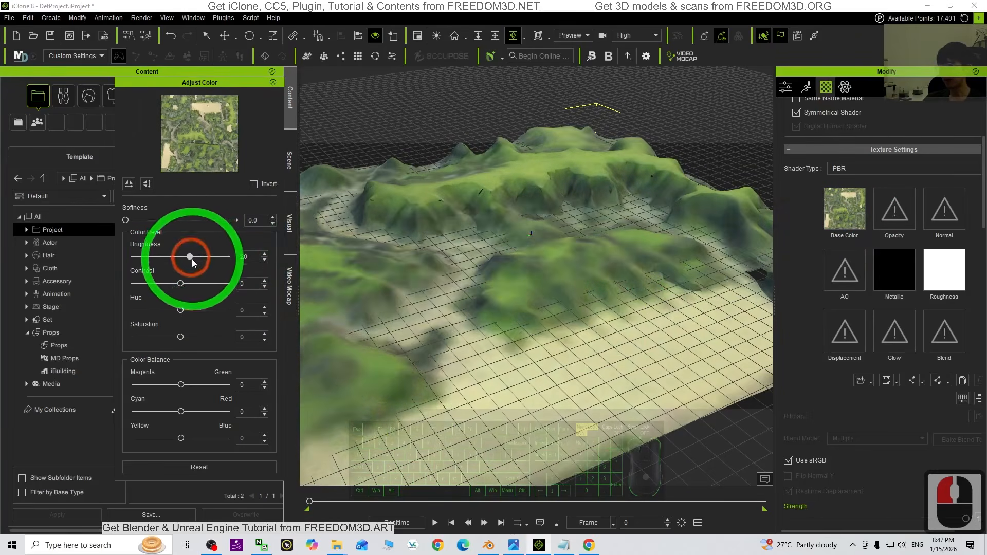
key(x)
key(c)
drag(457, 311, 500, 221)
click(273, 83)
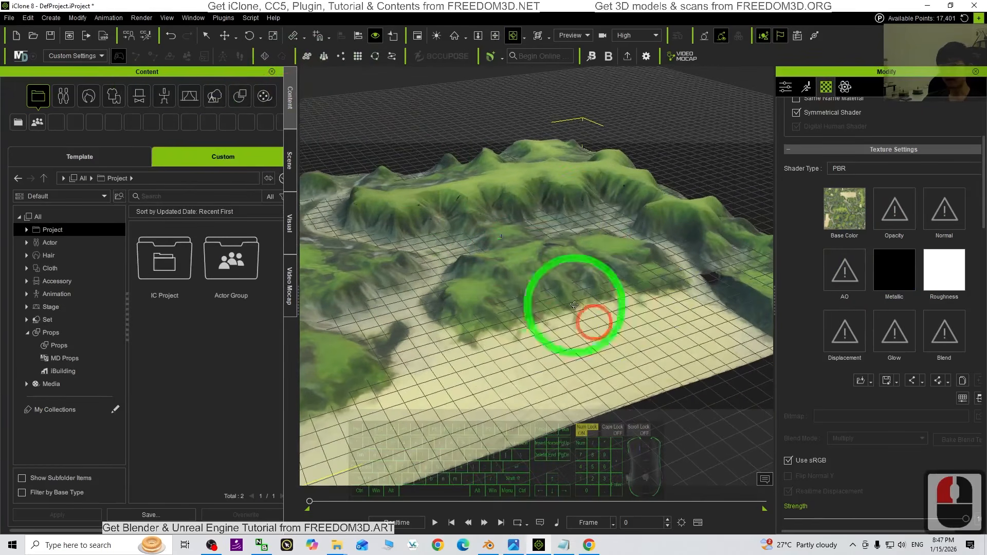
Convert the terrain prop to an iClone terrain
drag(529, 297, 608, 278)
scroll(608, 279, down, 20)
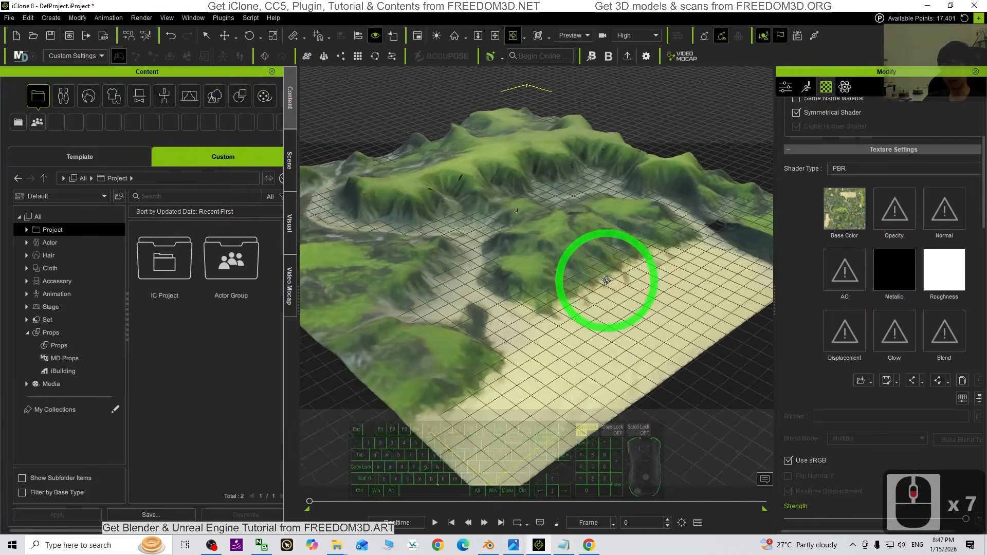
scroll(521, 239, down, 7)
right_click(527, 249)
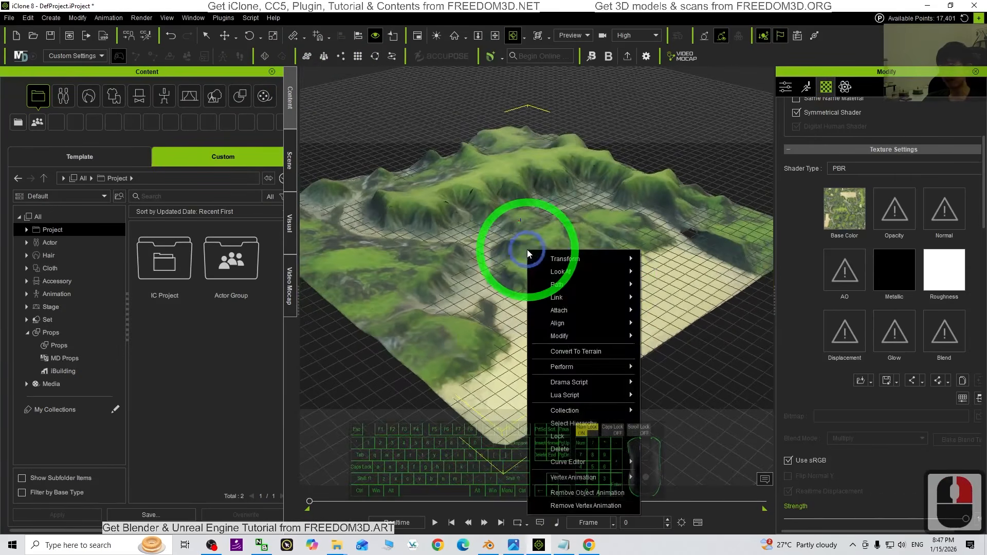
right_click(523, 243)
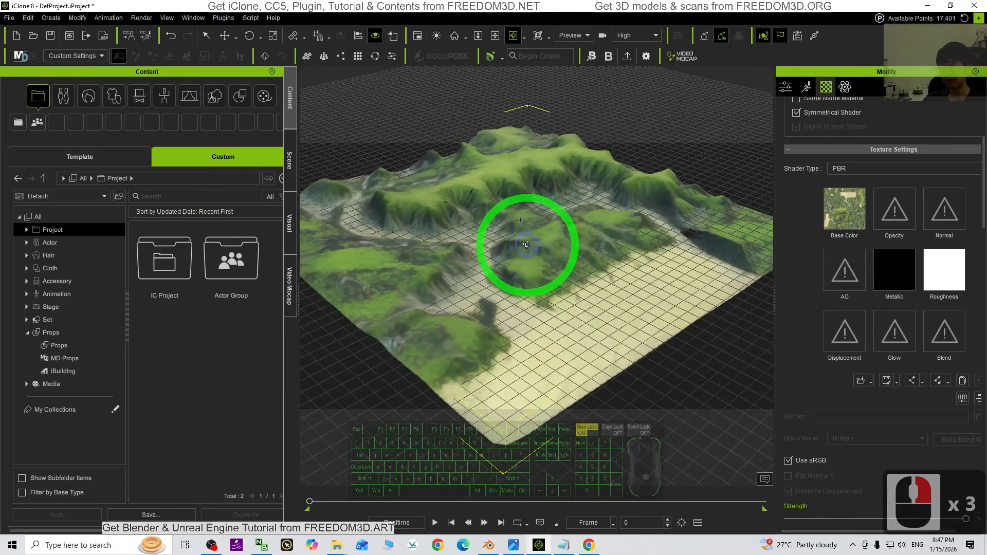
right_click(526, 248)
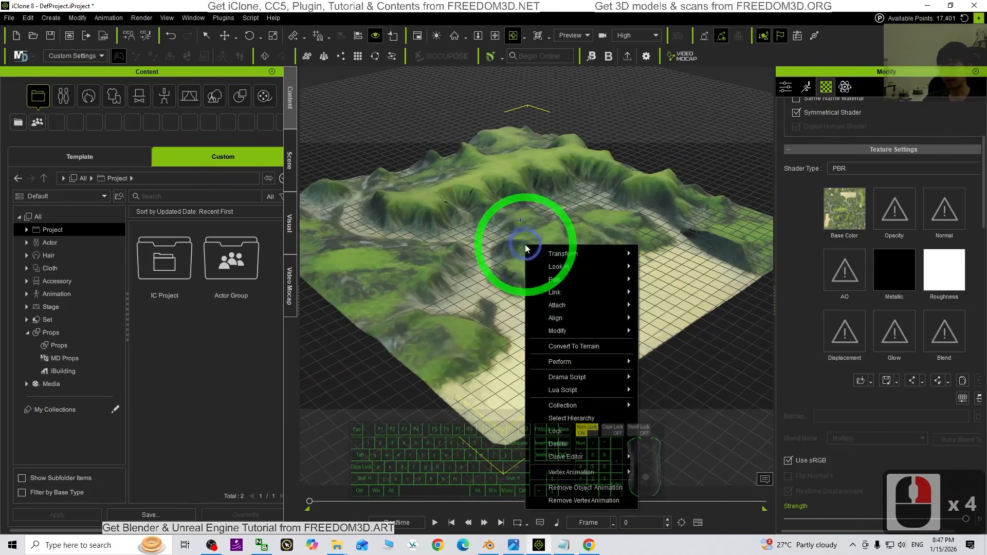
click(583, 347)
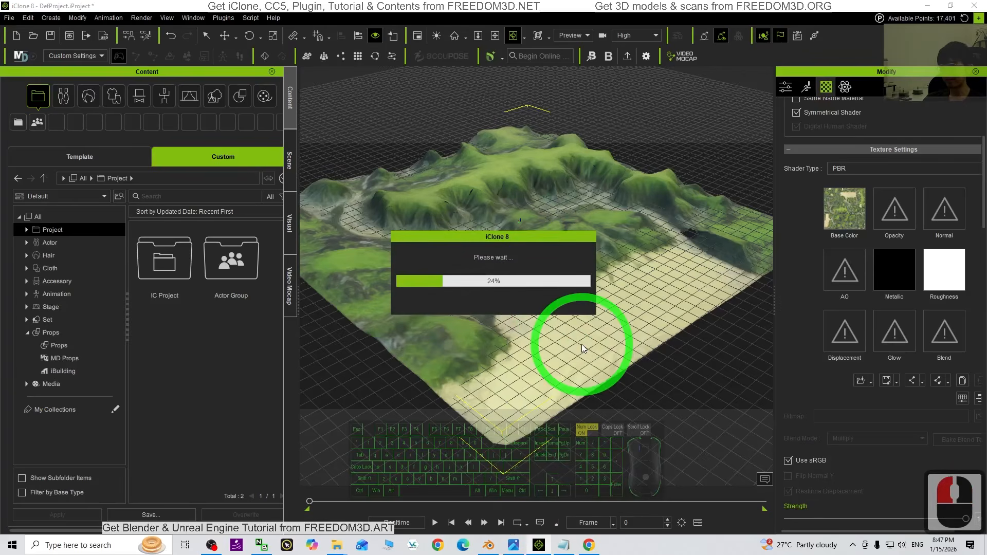
Examine the converted terrain's hills, valleys and beach from several angles and distances
key(x)
drag(628, 283, 569, 294)
key(c)
shift+scroll(567, 284, up, 18)
shift+scroll(483, 280, down, 15)
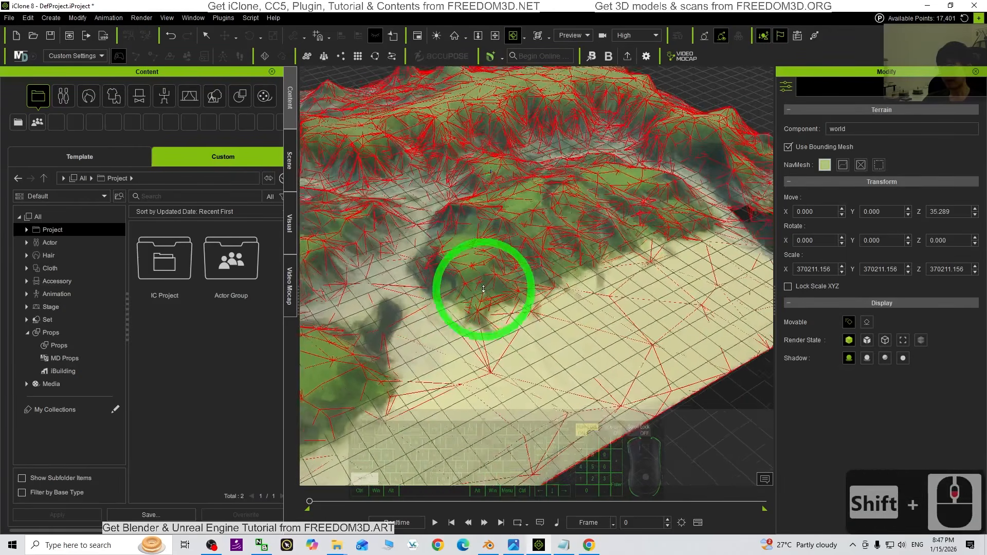
key(x)
key(c)
drag(554, 214, 549, 264)
key(x)
key(c)
scroll(535, 269, down, 16)
key(c)
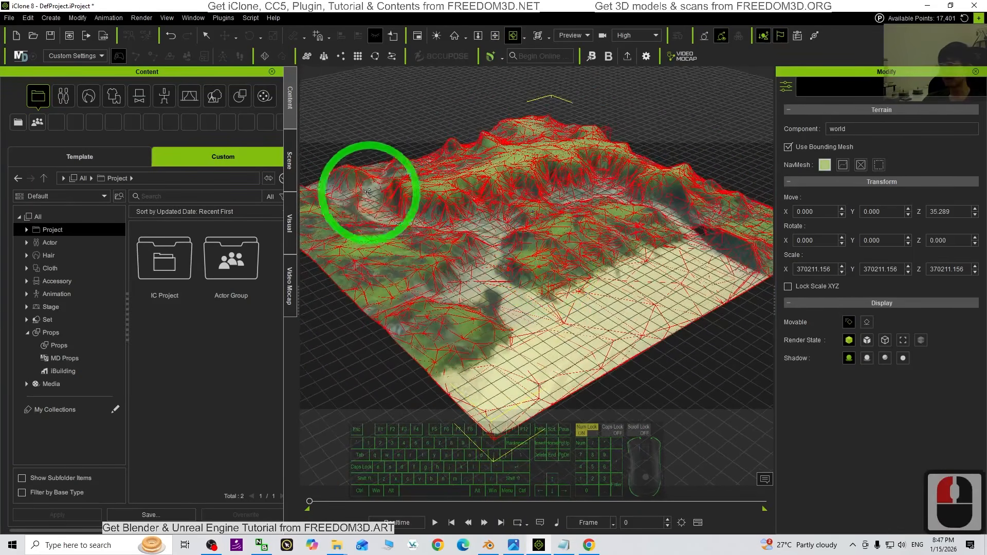
Open the Terrain category of the Set assets in the custom content library
click(242, 98)
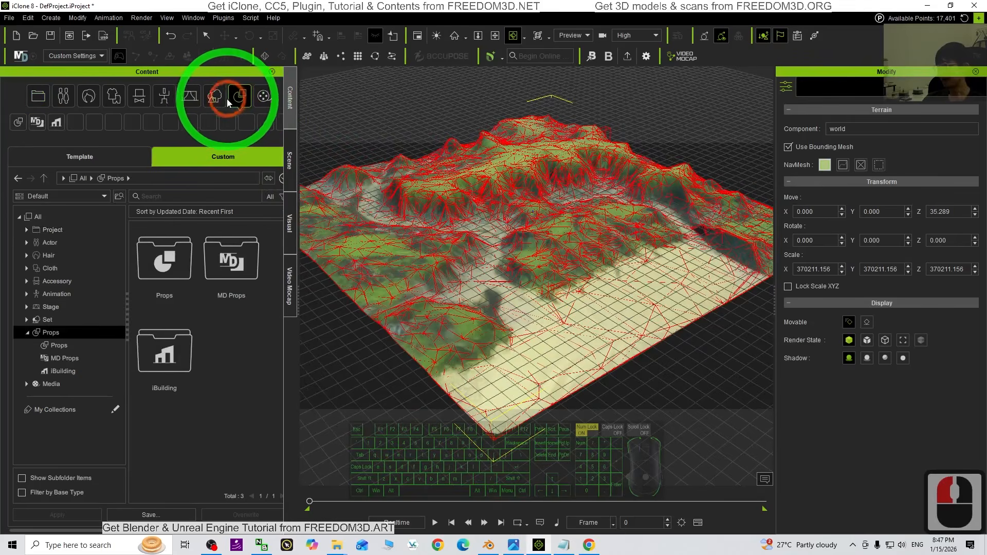
click(223, 99)
click(75, 122)
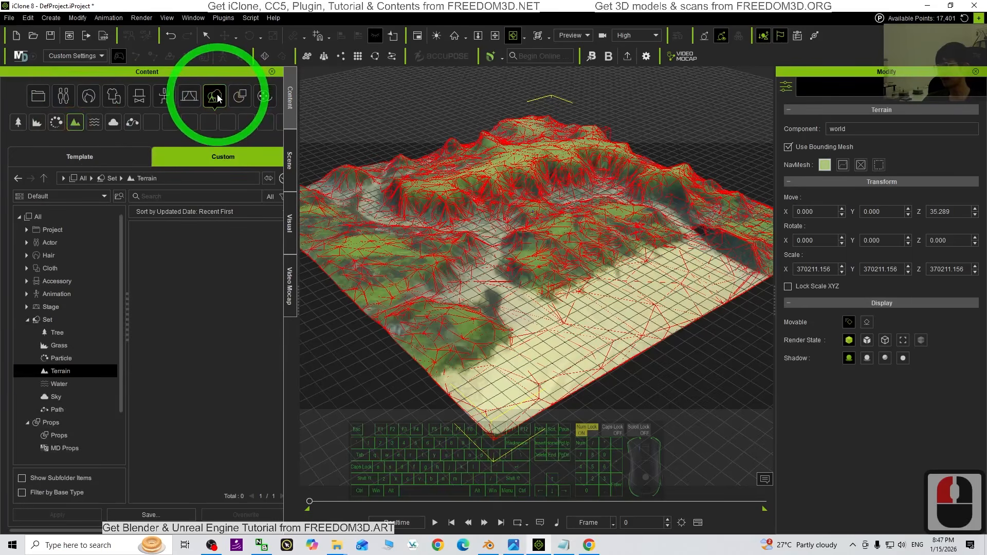
click(194, 154)
click(96, 153)
click(200, 157)
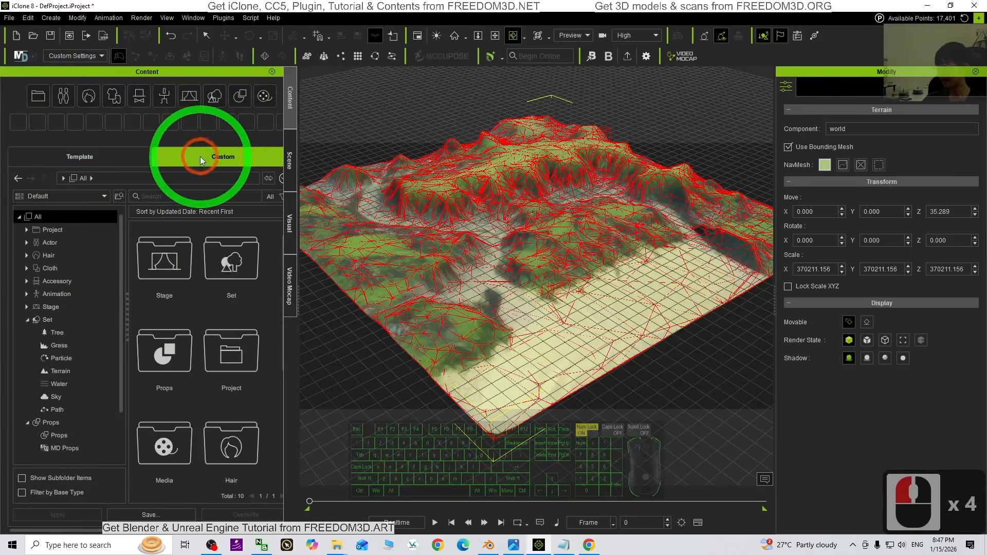
scroll(211, 346, down, 3)
scroll(211, 345, down, 7)
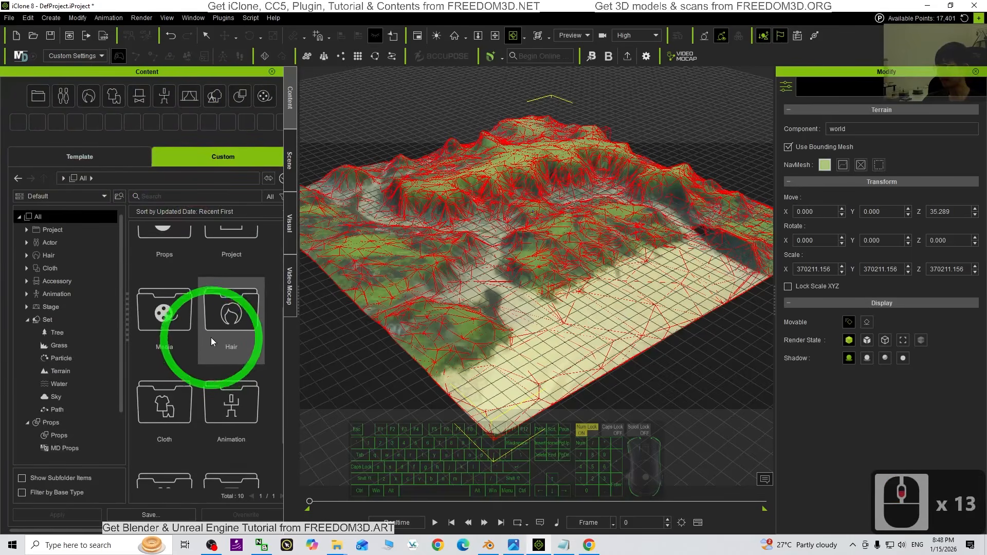
click(216, 98)
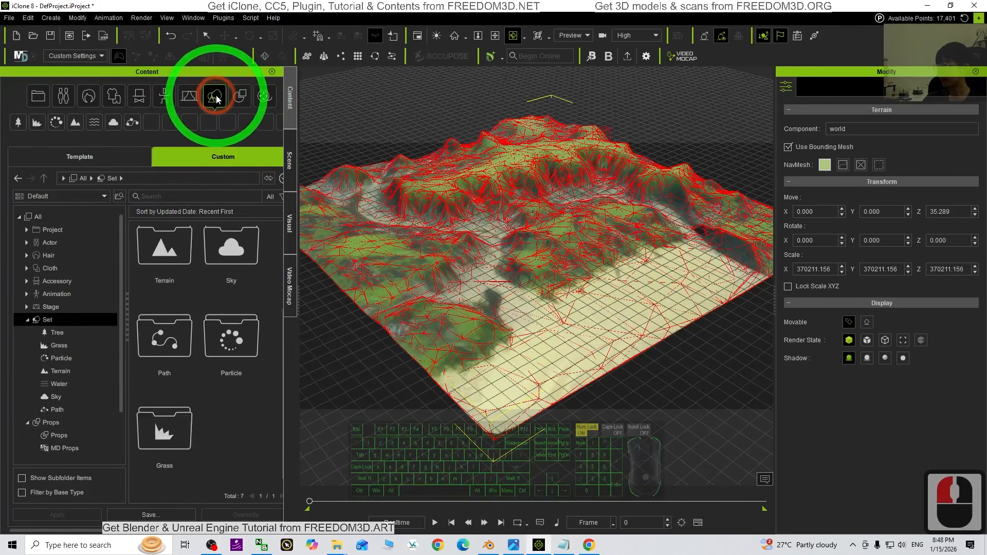
click(77, 125)
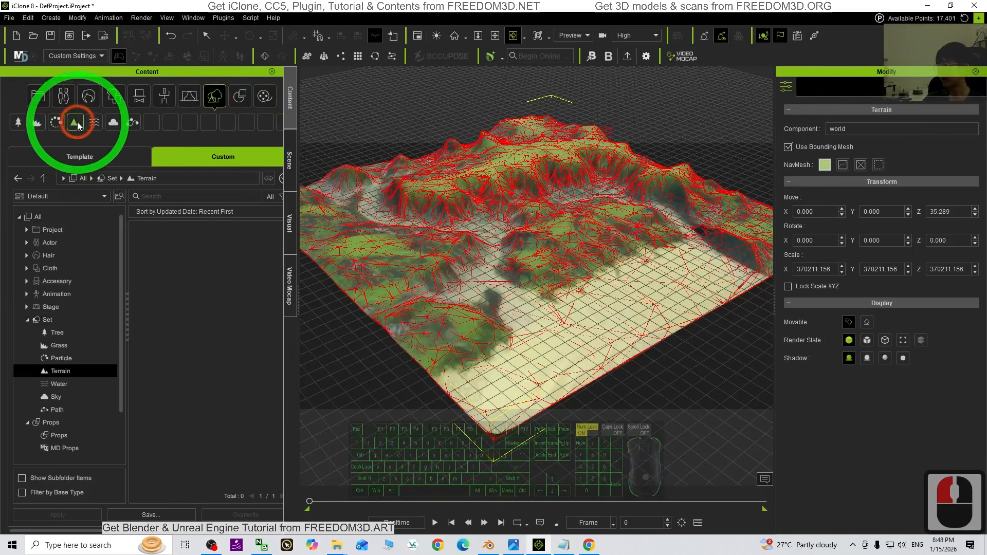
Save the terrain to the custom library as terrain01 with the asset type Set/Terrain
click(171, 516)
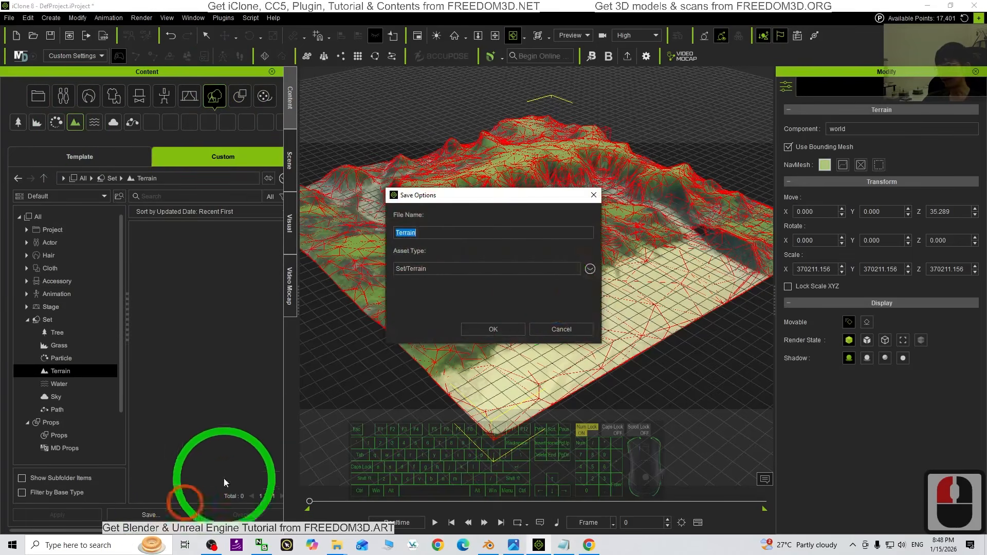
double_click(434, 235)
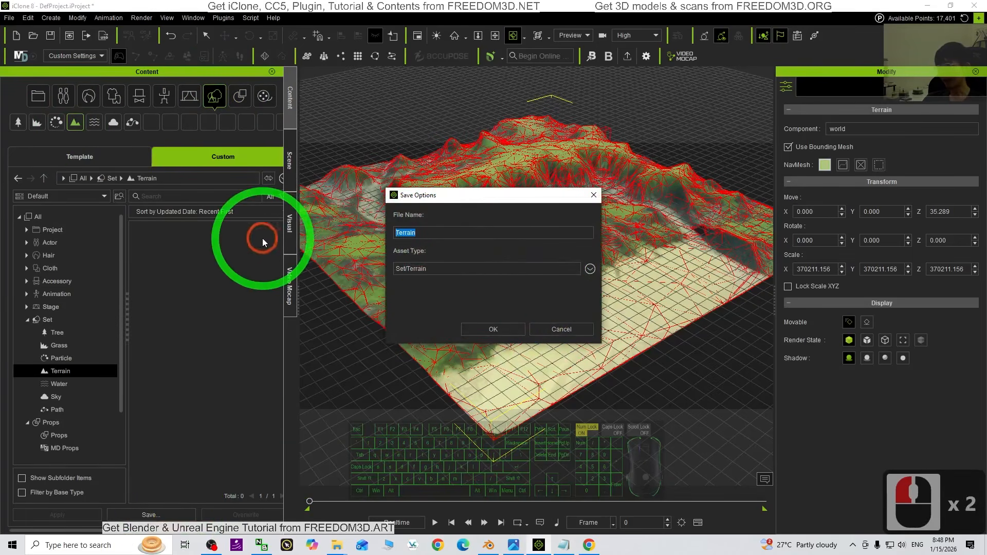
text(terrain01)
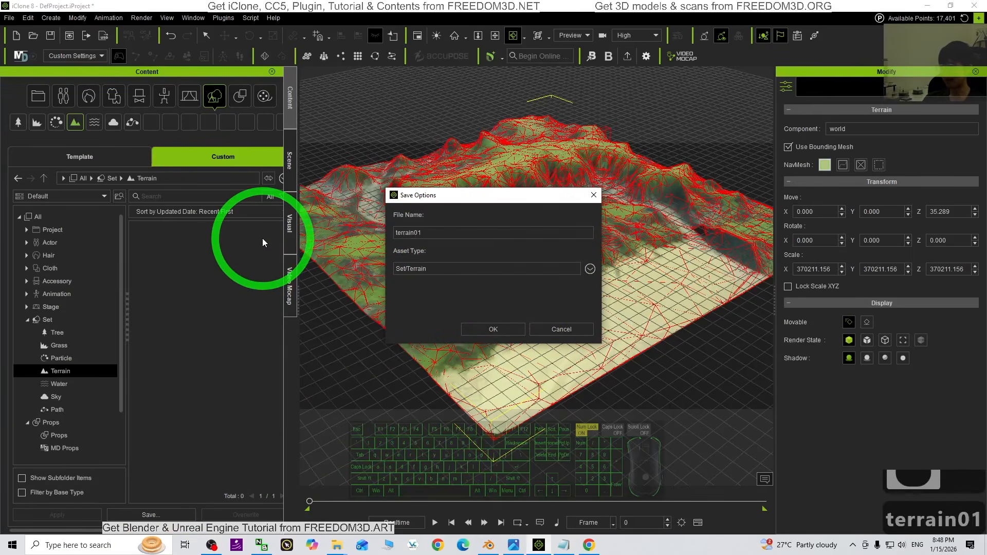
key(Return)
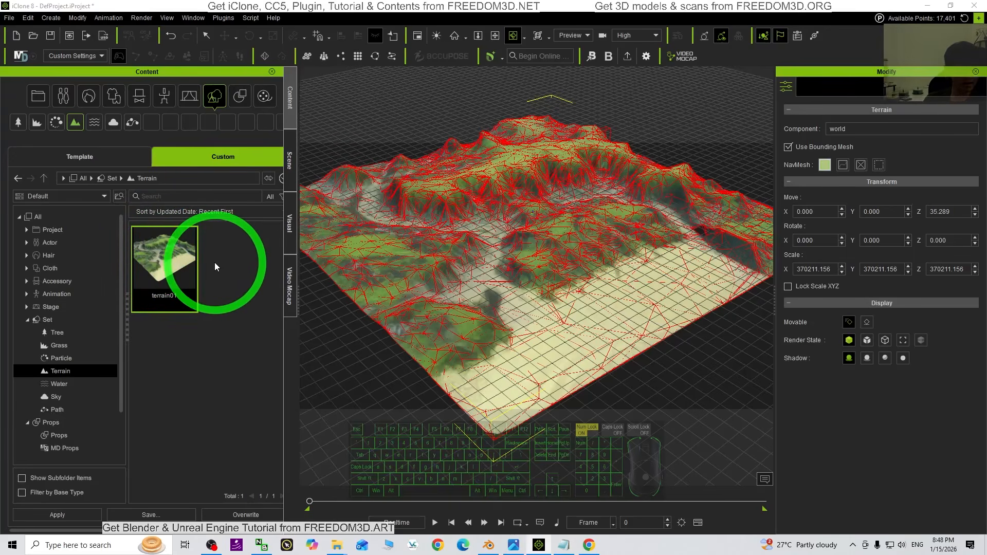
Inspect the saved terrain's relief from a low viewpoint and from above
scroll(590, 280, up, 18)
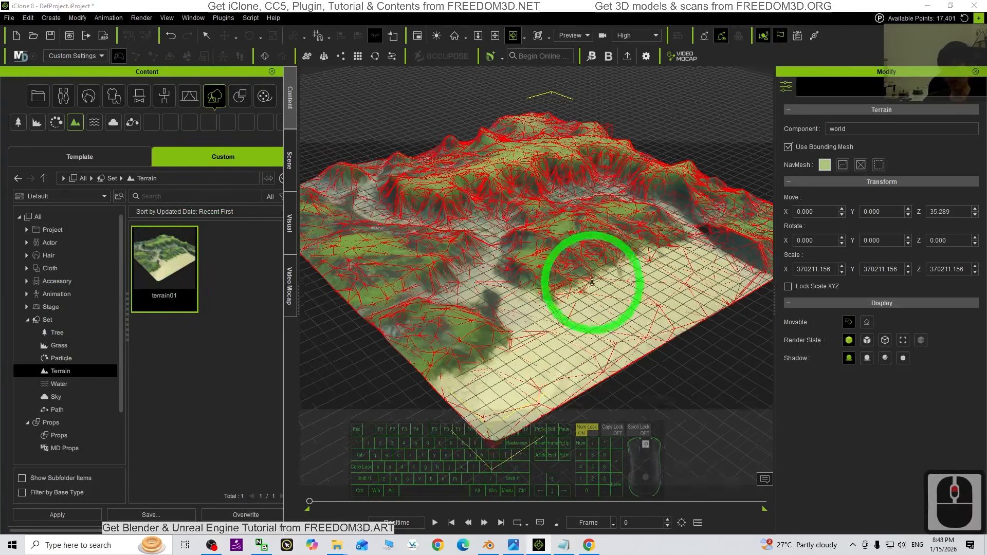
scroll(569, 323, up, 20)
drag(542, 293, 599, 220)
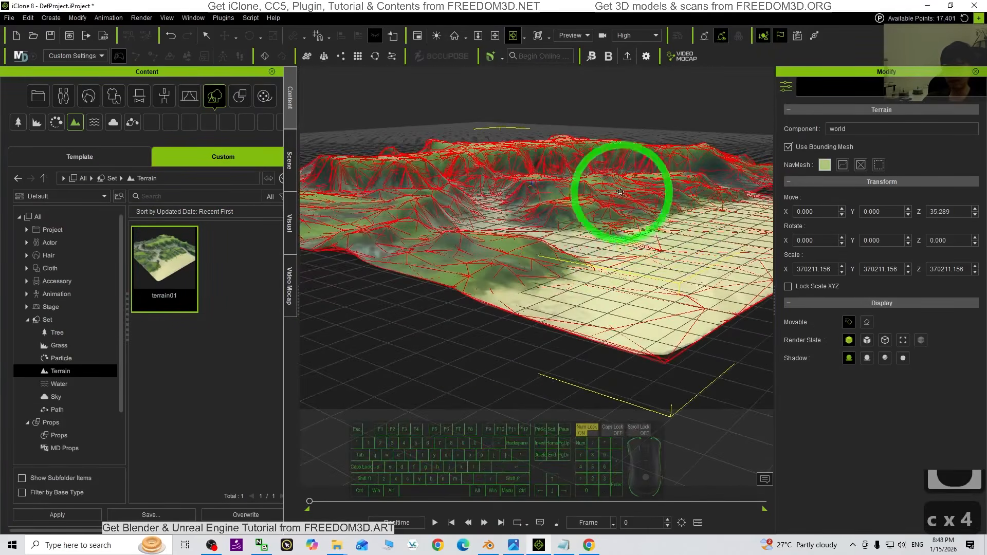
key(x)
key(c)
drag(679, 229, 632, 352)
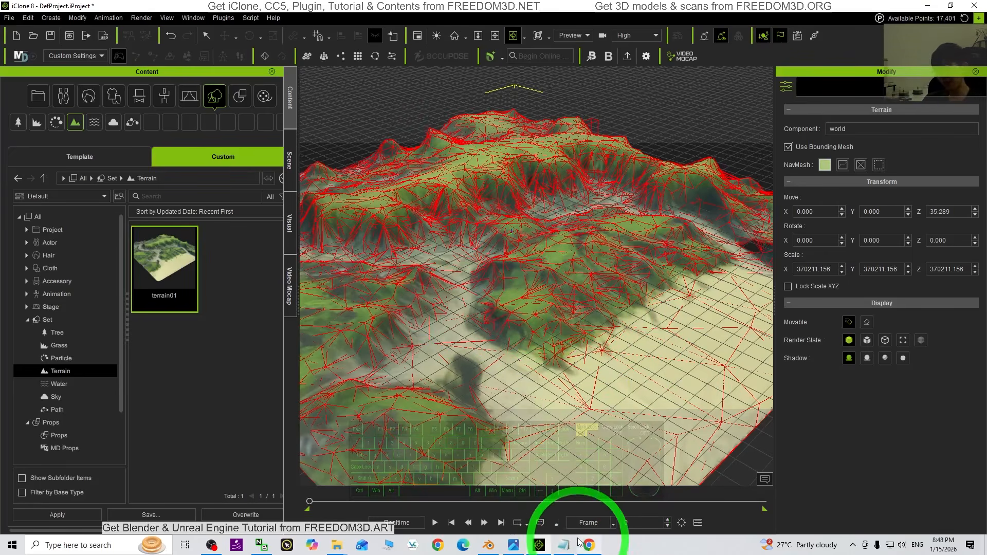
Switch to the photo viewer and examine the terrain details of the source image w0kay12c.jpg up close
click(513, 546)
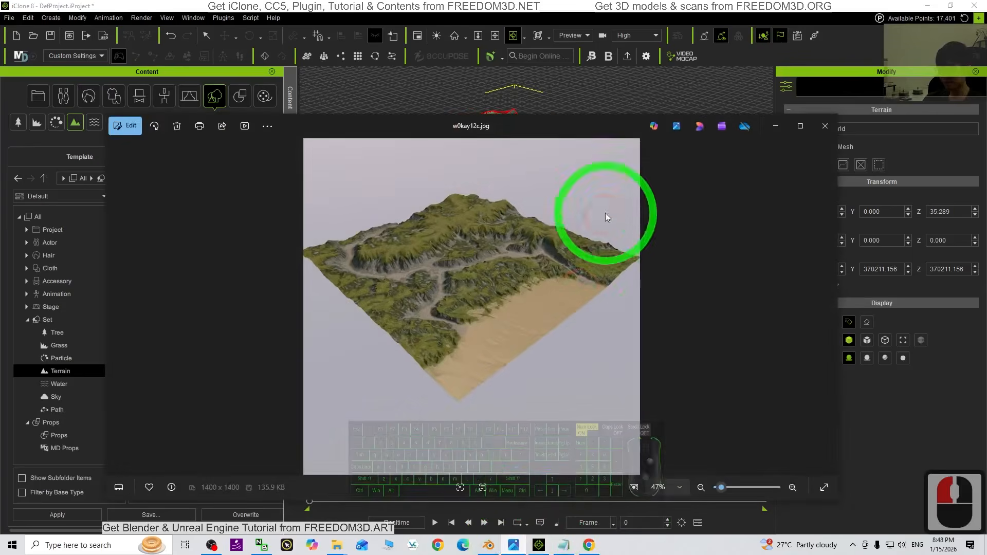
scroll(606, 213, up, 8)
scroll(599, 225, down, 4)
scroll(595, 247, up, 12)
scroll(549, 336, up, 2)
scroll(595, 392, down, 8)
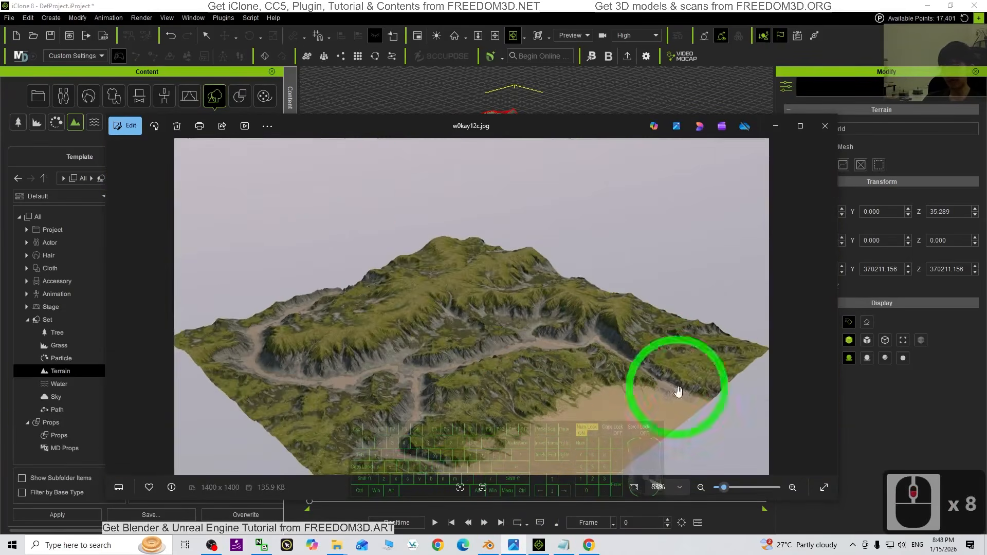
drag(522, 262, 616, 54)
click(626, 4)
Return to iClone and compare the whole 3D terrain with the source image
scroll(582, 229, down, 20)
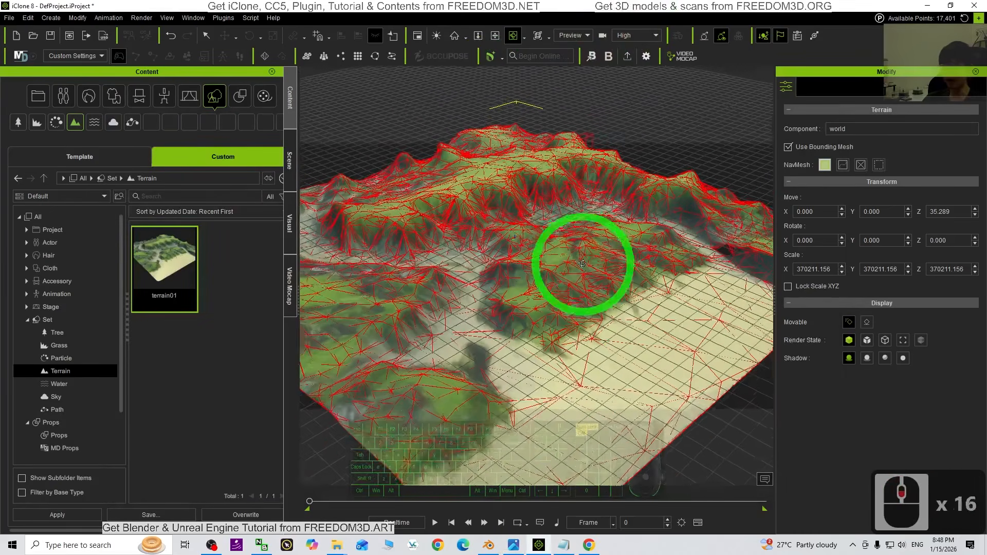
scroll(606, 297, down, 1)
key(x)
mouse_move(593, 302)
mouse_down()
mouse_move(603, 285)
mouse_move(540, 283)
mouse_move(643, 269)
mouse_move(661, 279)
mouse_move(576, 305)
mouse_up()
key(c)
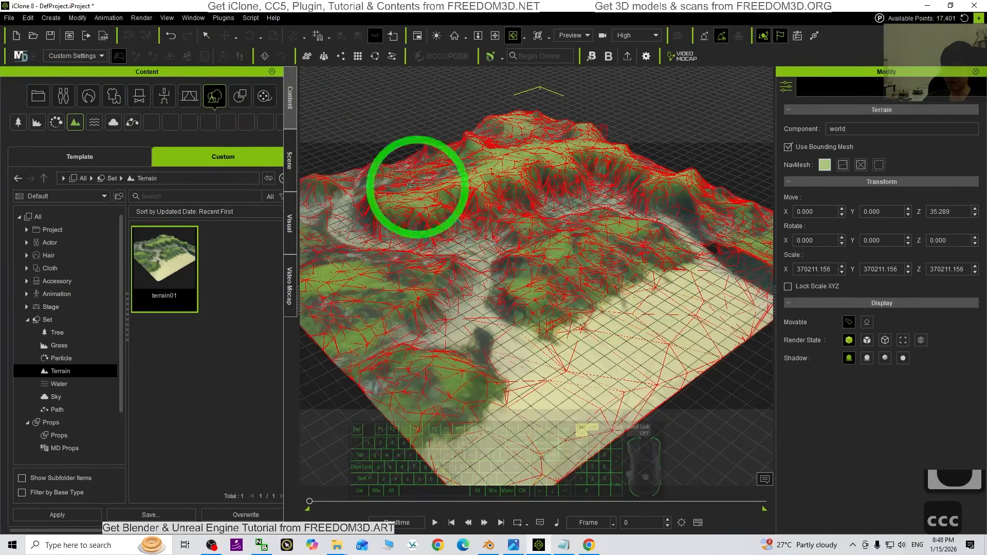
Deselect the terrain in the viewport and make Sky the selected object in the scene list
double_click(397, 107)
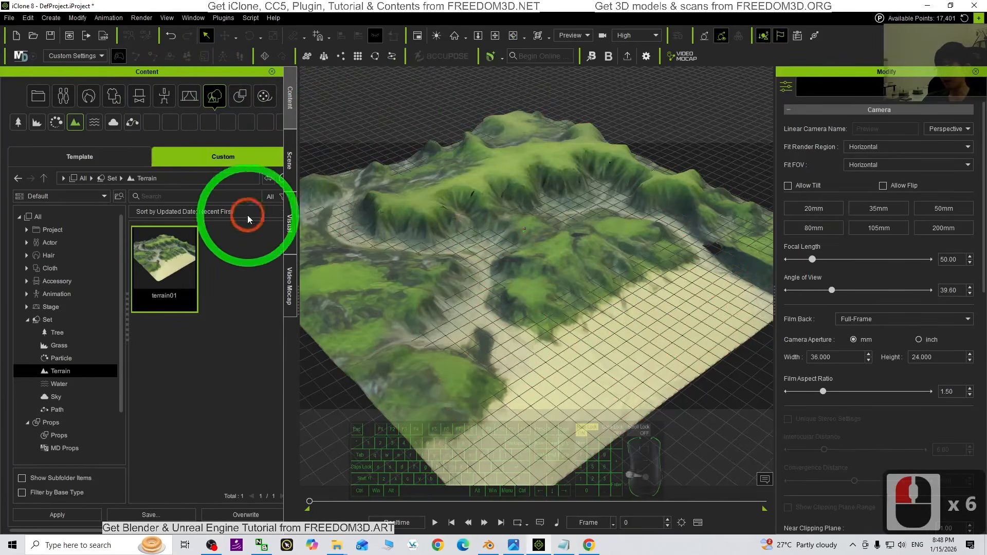
click(295, 177)
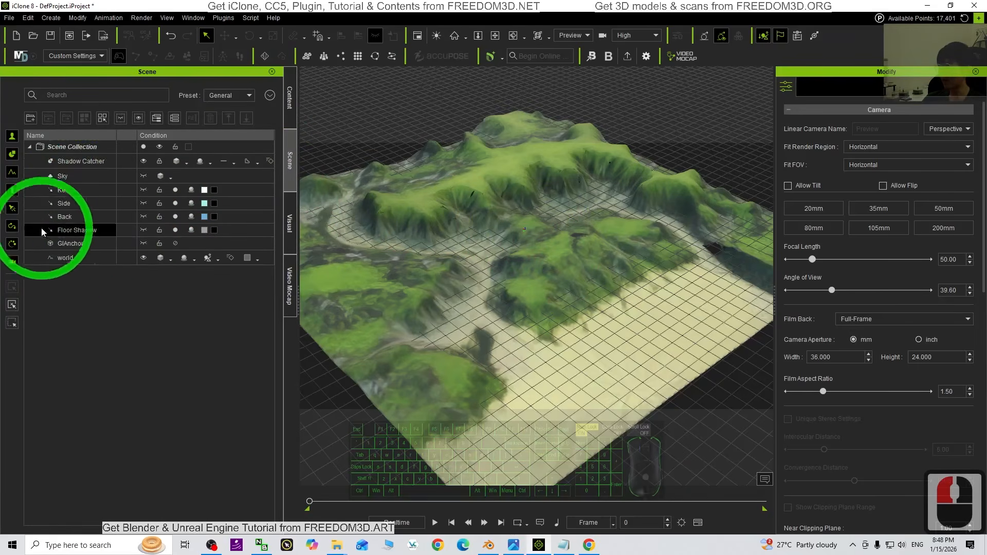
click(72, 258)
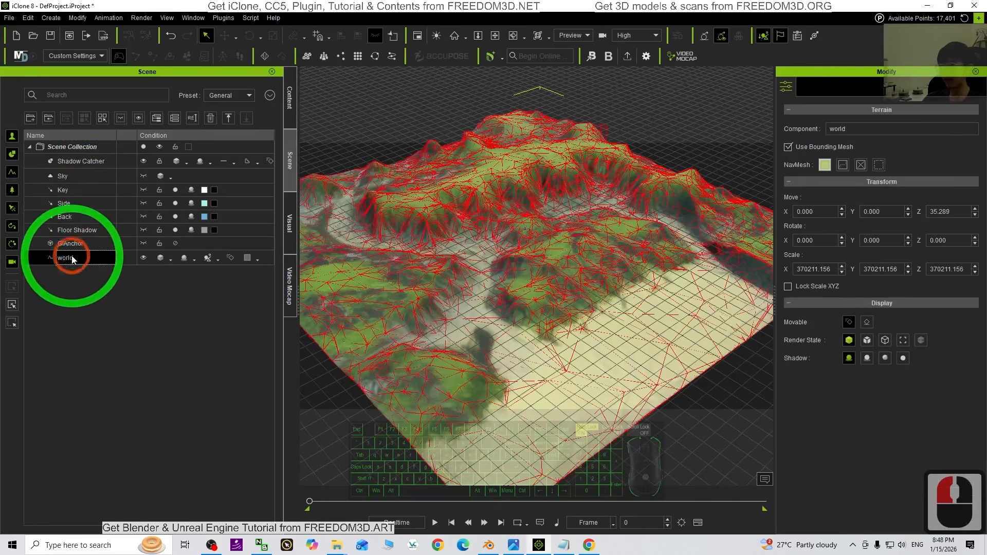
click(80, 176)
Review the finished terrain without its selection wireframe, circling it at low and high angles and checking the hills up close
scroll(700, 288, up, 11)
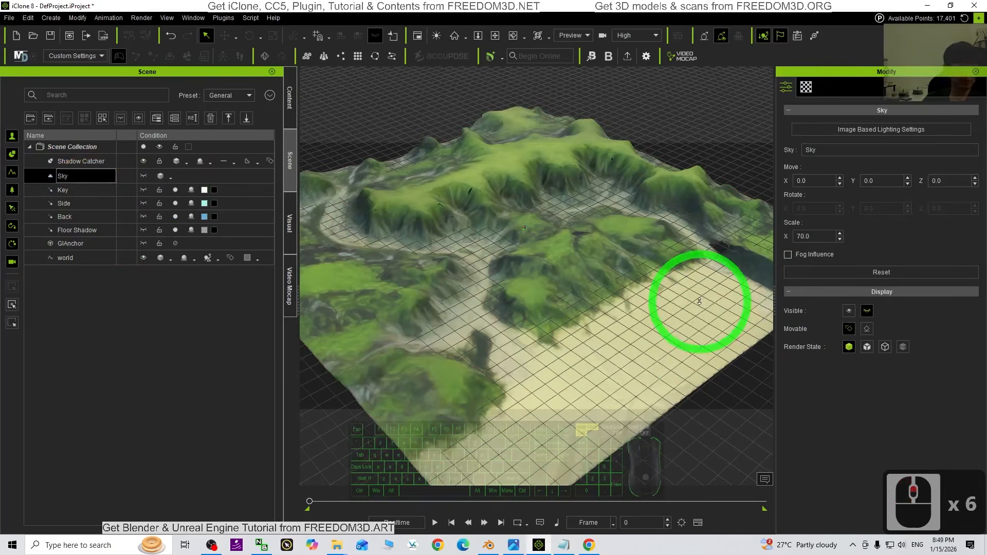
key(x)
key(c)
mouse_move(489, 325)
mouse_down()
mouse_move(551, 276)
mouse_move(942, 224)
mouse_move(469, 238)
mouse_move(445, 293)
mouse_move(483, 328)
mouse_up()
scroll(568, 284, up, 7)
scroll(568, 284, up, 4)
key(x)
key(c)
drag(568, 286, 571, 256)
scroll(622, 259, up, 8)
scroll(622, 258, up, 13)
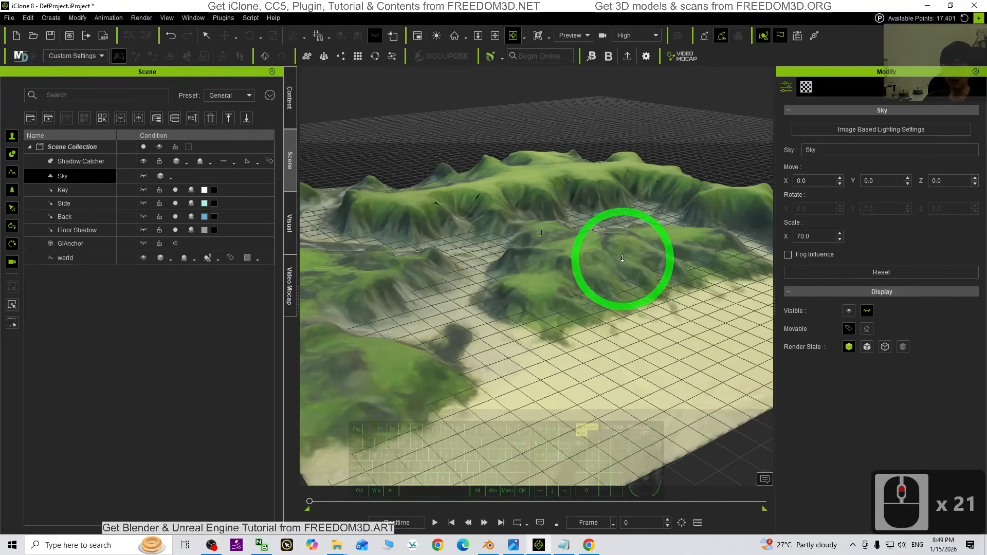
scroll(622, 277, down, 14)
key(x)
mouse_move(622, 278)
mouse_down()
mouse_move(641, 256)
mouse_move(655, 282)
mouse_move(626, 295)
mouse_up()
key(c)
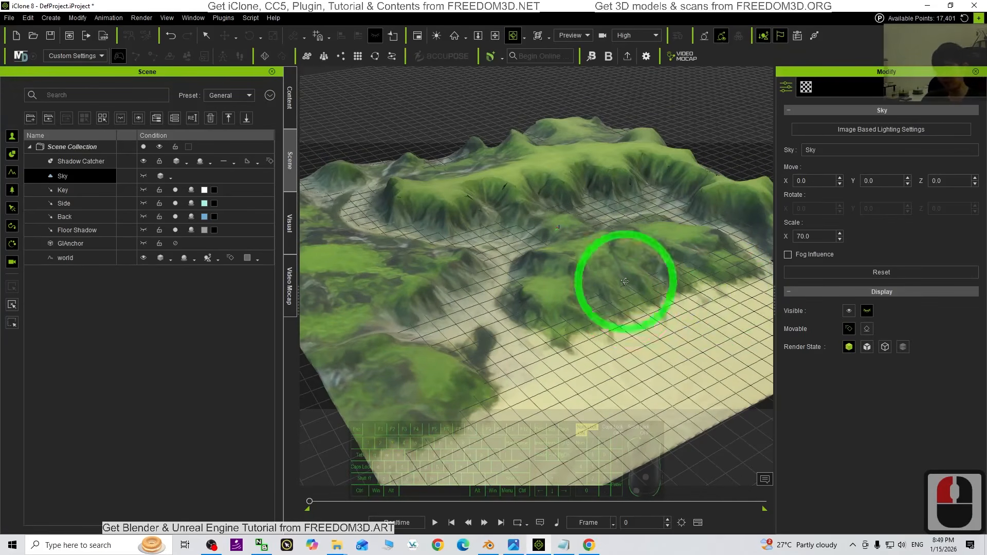
drag(609, 342, 809, 315)
key(c)
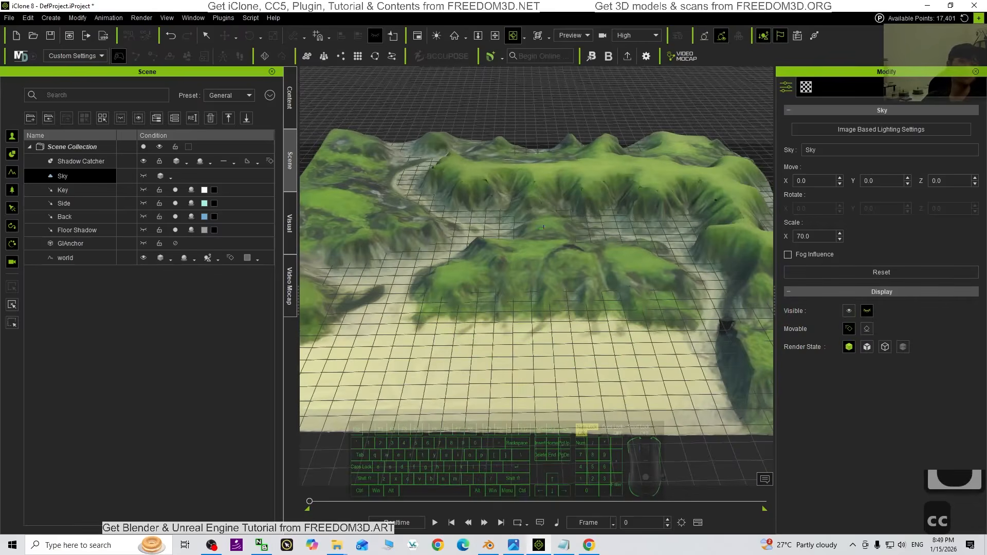
drag(519, 286, 738, 302)
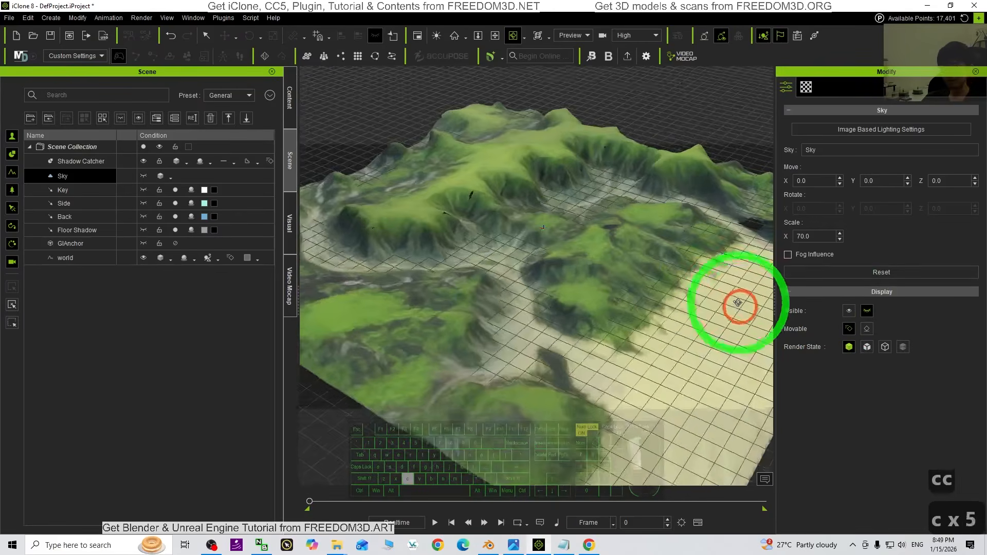